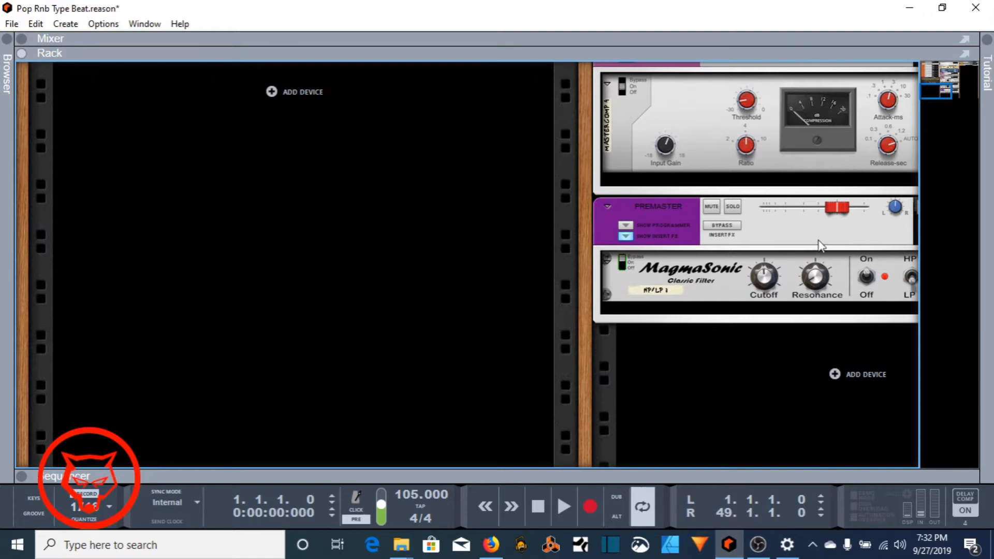
- Look over the devices in the rack and bring up the full song arrangement in the sequencer
{"action": "scroll", "coordinate": [819, 245], "scroll_direction": "up", "scroll_amount": 5}
{"action": "left_click_drag", "start_coordinate": [938, 79], "coordinate": [964, 50]}
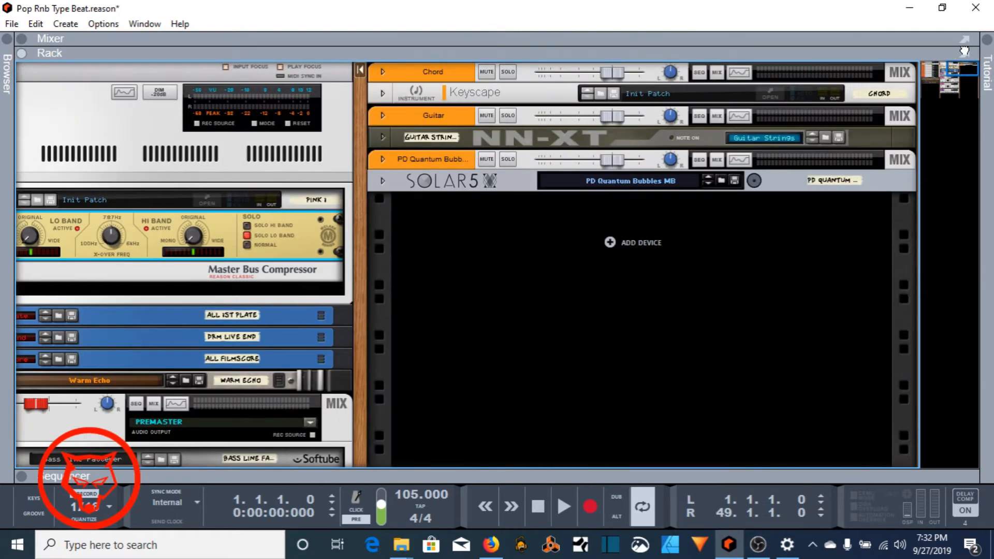
{"action": "left_click_drag", "start_coordinate": [964, 51], "coordinate": [962, 54]}
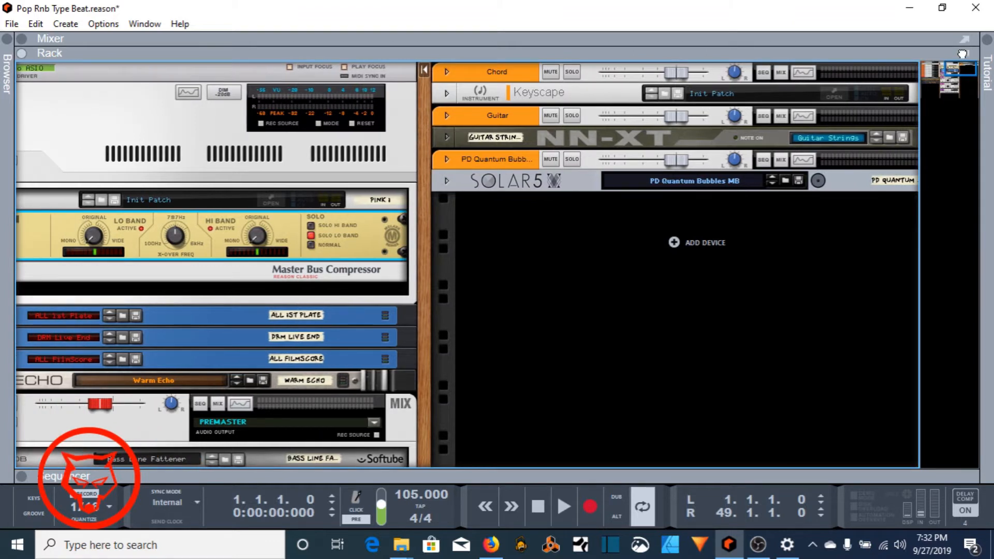
{"action": "left_click_drag", "start_coordinate": [962, 49], "coordinate": [855, 58]}
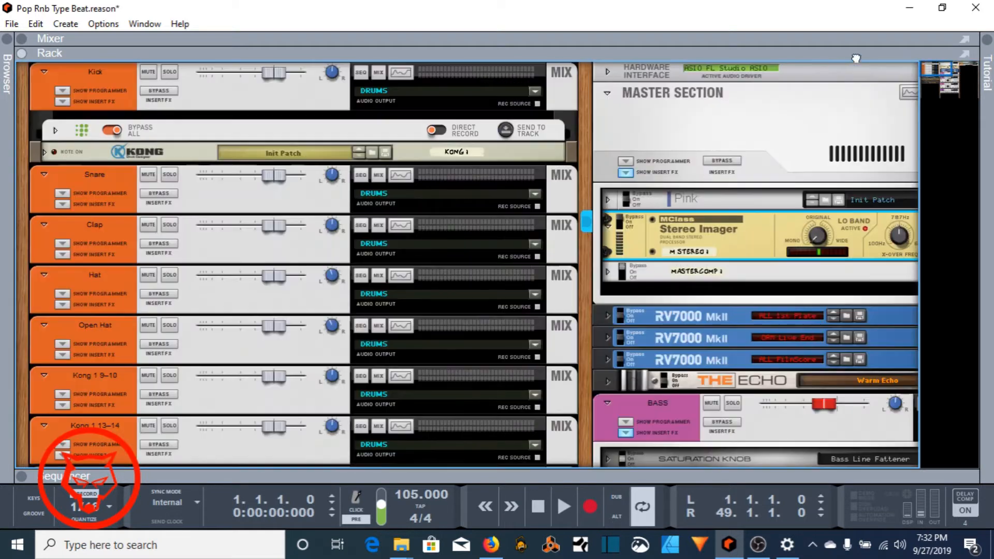
{"action": "left_click_drag", "start_coordinate": [621, 466], "coordinate": [568, 4]}
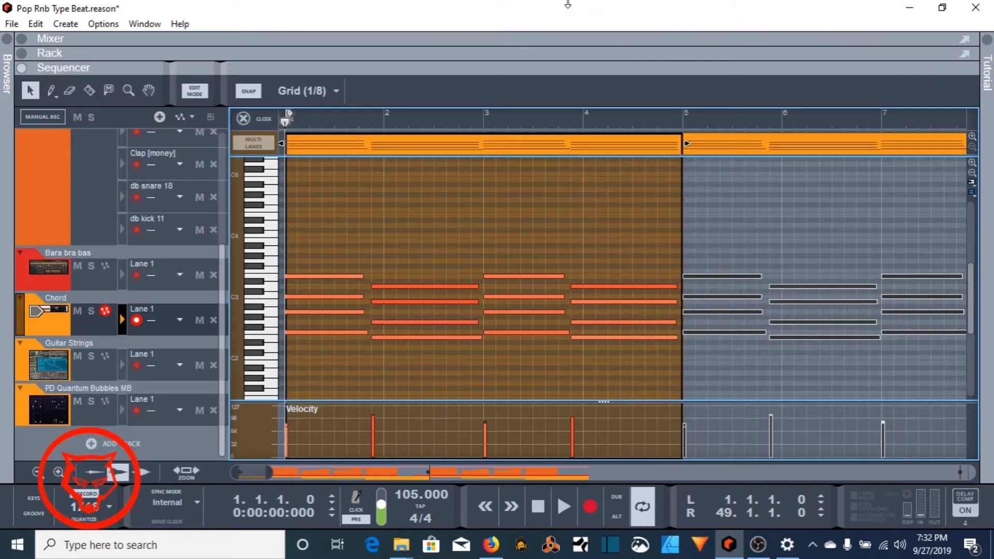
{"action": "left_click", "coordinate": [263, 117]}
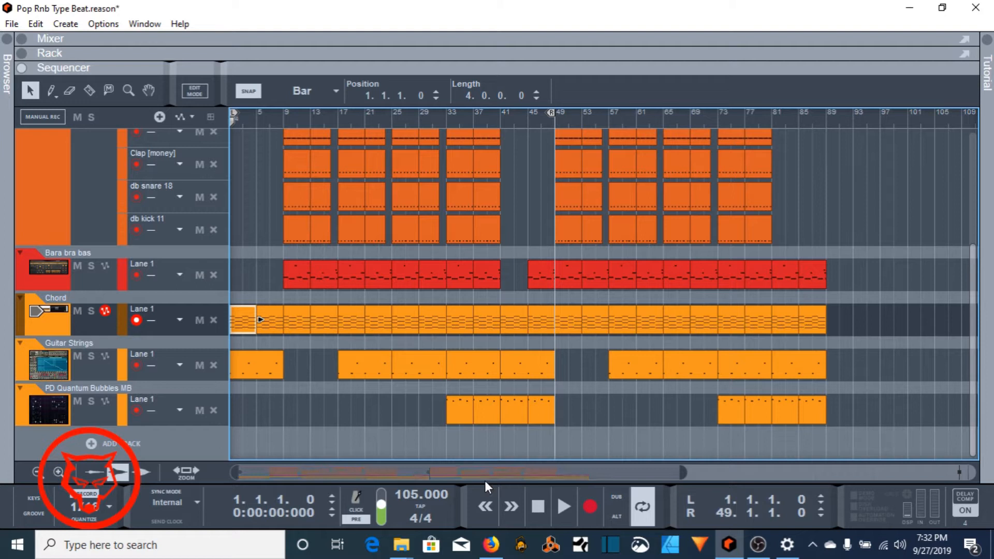
- Play the full arrangement from bar 1, stop it and return the song position to the start
{"action": "left_click", "coordinate": [562, 508]}
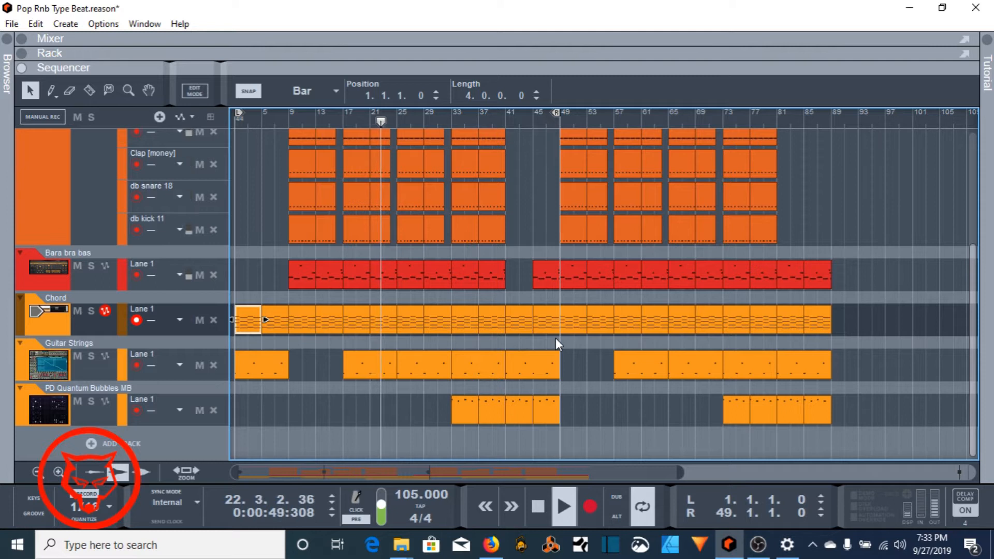
{"action": "key", "text": "space"}
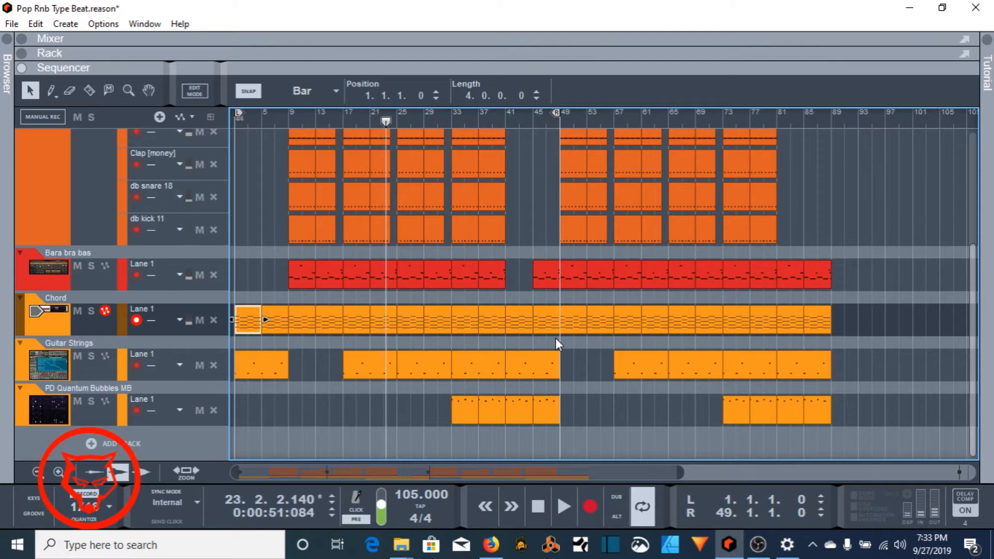
{"action": "left_click", "coordinate": [538, 507]}
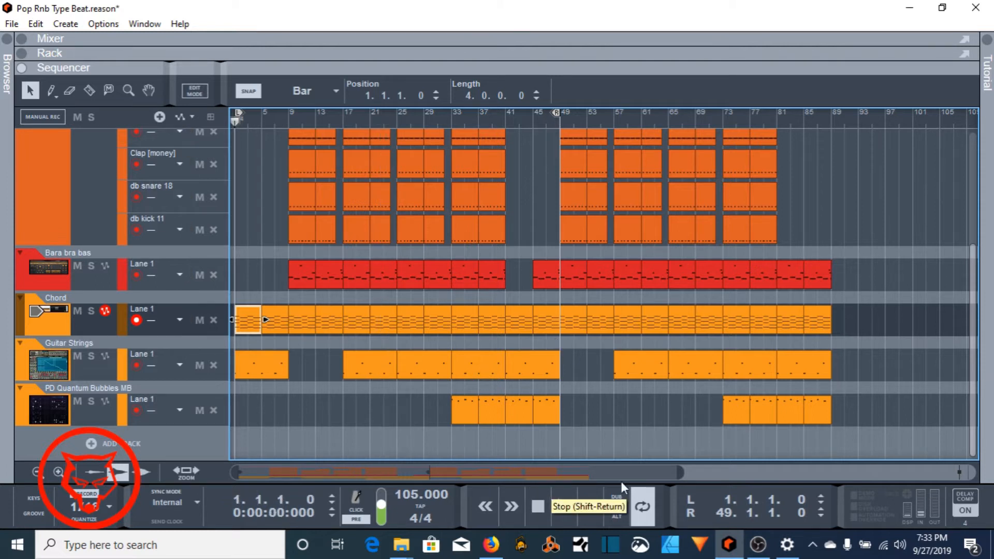
- Open the first Chord clip, end the loop at bar 5 and play it with the Chord track soloed
{"action": "double_click", "coordinate": [247, 319]}
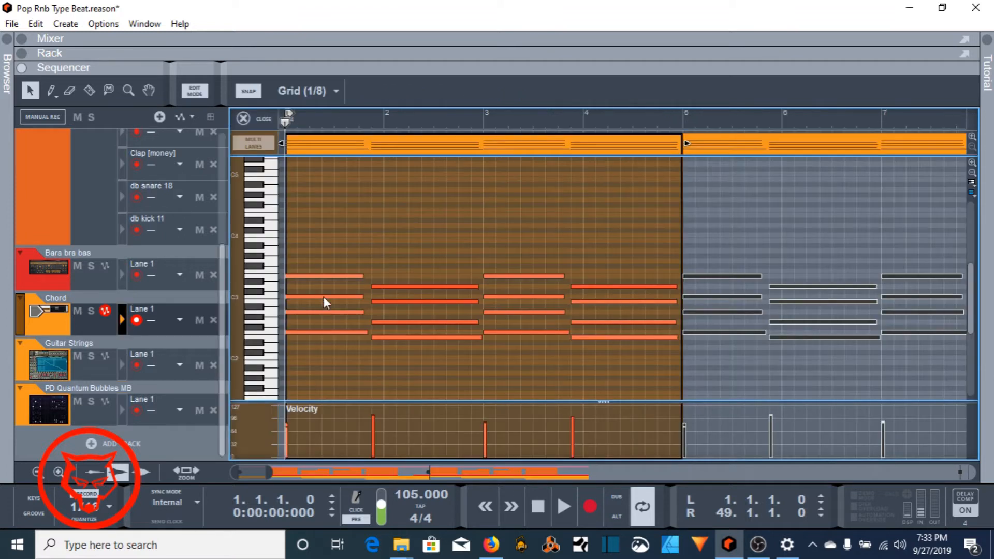
{"action": "left_click", "coordinate": [265, 120]}
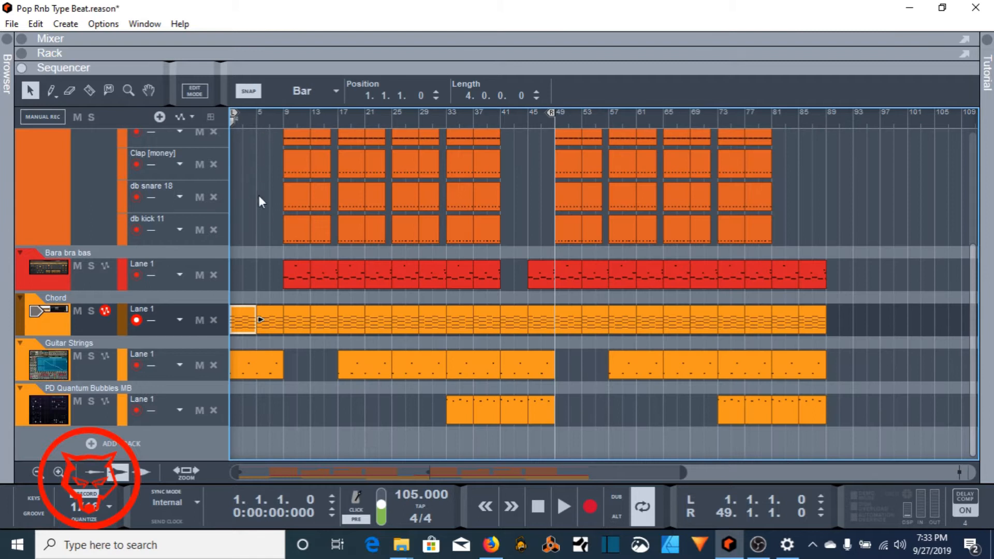
{"action": "double_click", "coordinate": [244, 325]}
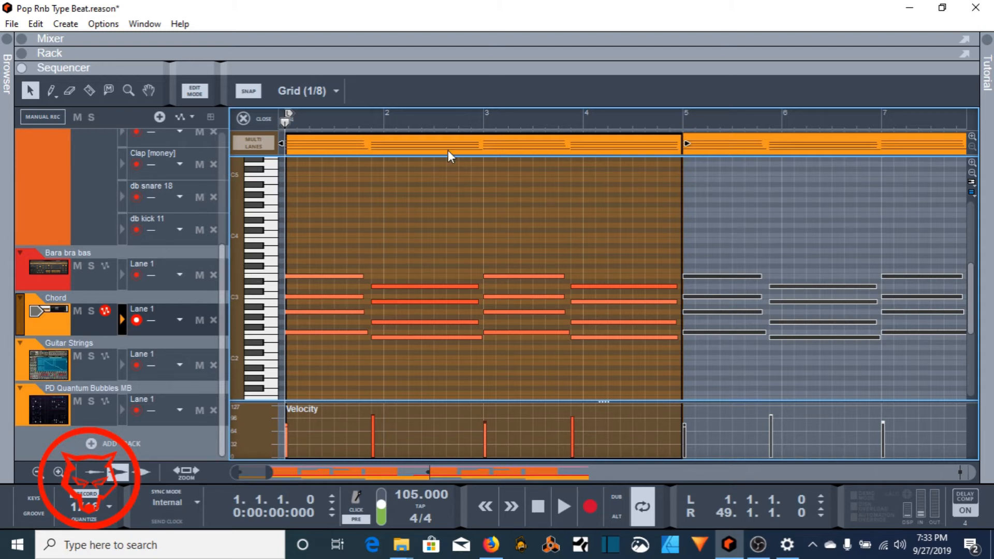
{"action": "left_click", "coordinate": [683, 118], "text": "alt"}
{"action": "key", "text": "space"}
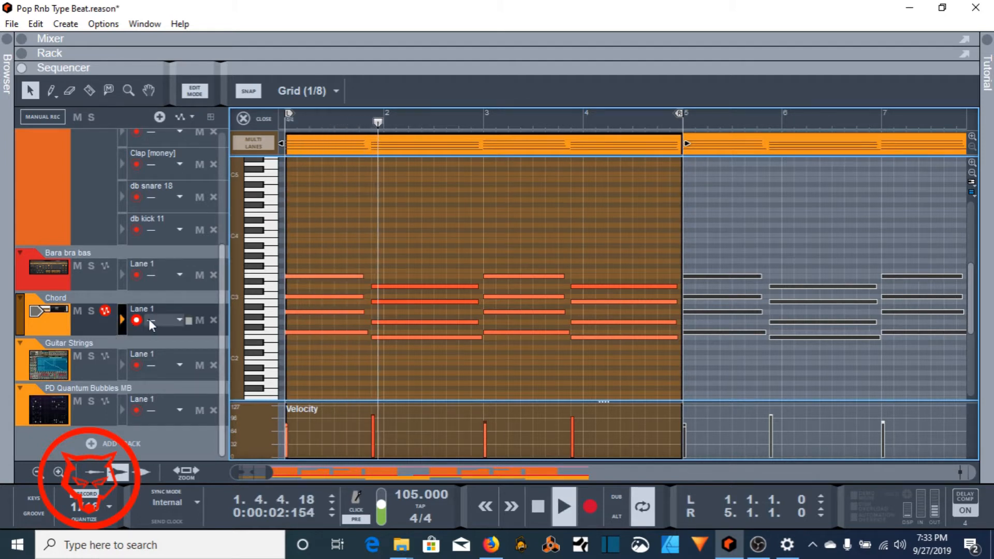
{"action": "left_click", "coordinate": [92, 310]}
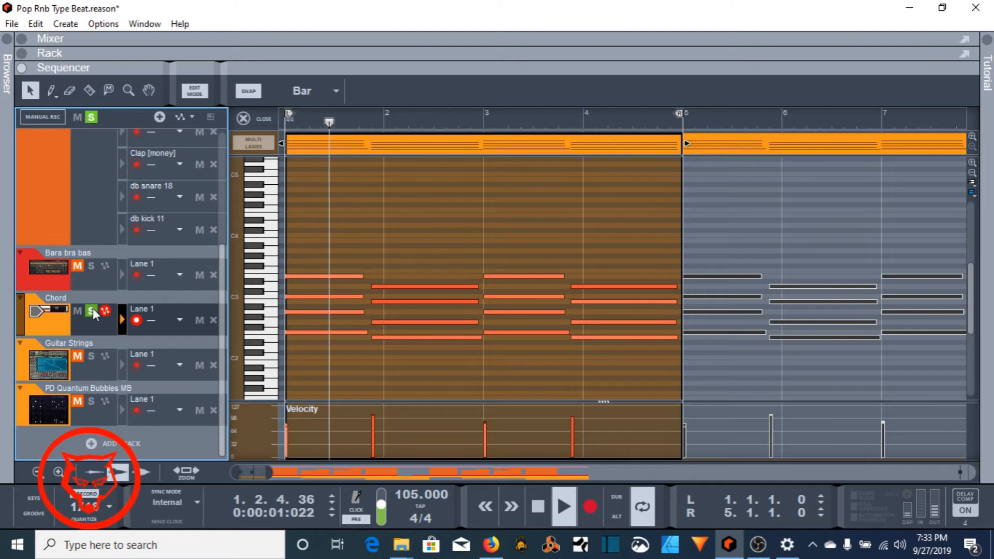
- Unfold the Chord mix channel in the rack and examine its Spectrum EQ curve during playback
{"action": "left_click_drag", "start_coordinate": [478, 74], "coordinate": [433, 231]}
{"action": "scroll", "coordinate": [433, 232], "scroll_direction": "down", "scroll_amount": 3}
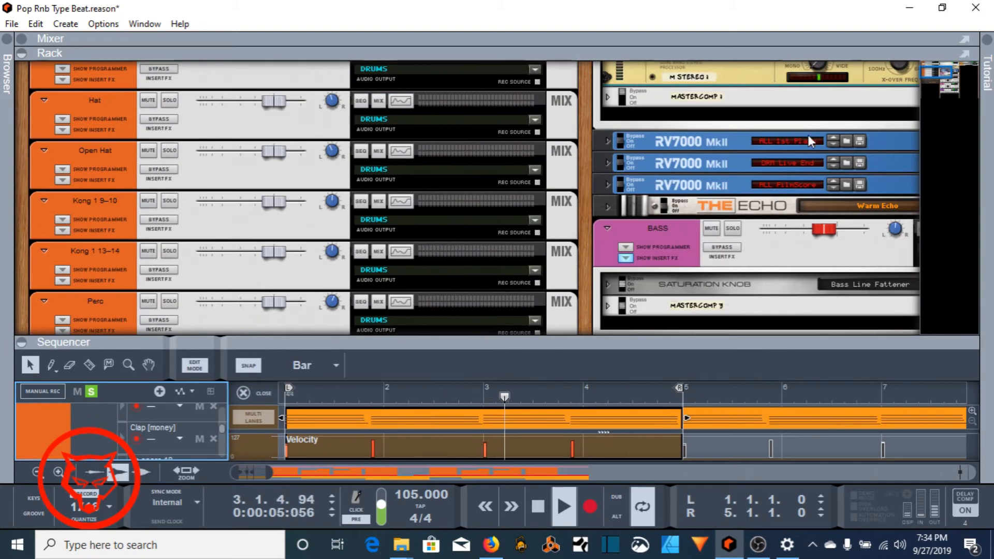
{"action": "left_click_drag", "start_coordinate": [933, 73], "coordinate": [974, 61]}
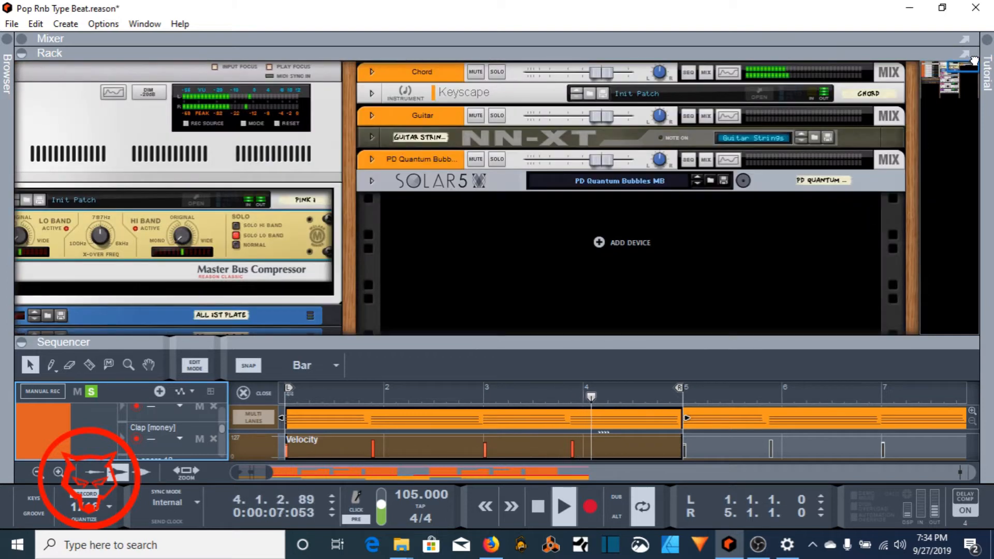
{"action": "left_click", "coordinate": [372, 72]}
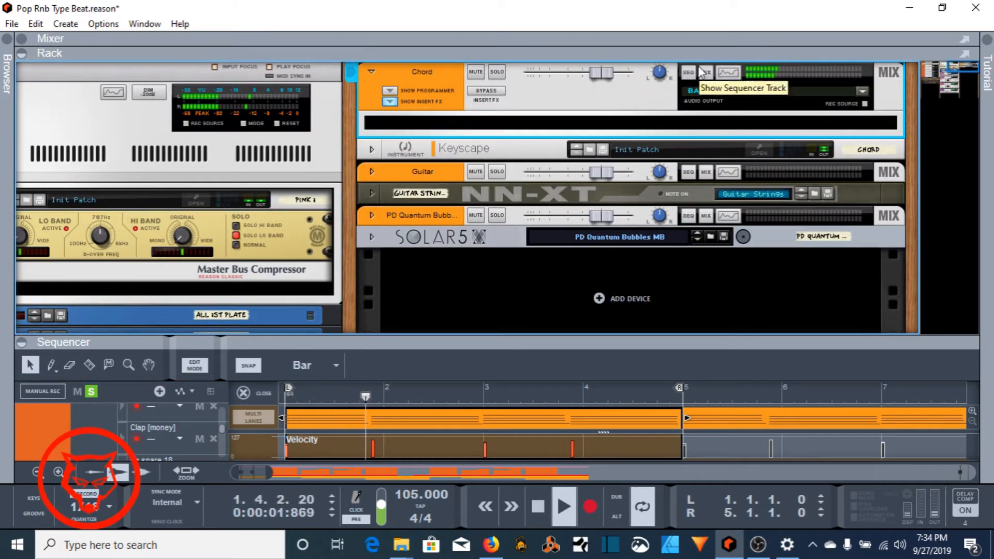
{"action": "left_click", "coordinate": [728, 72]}
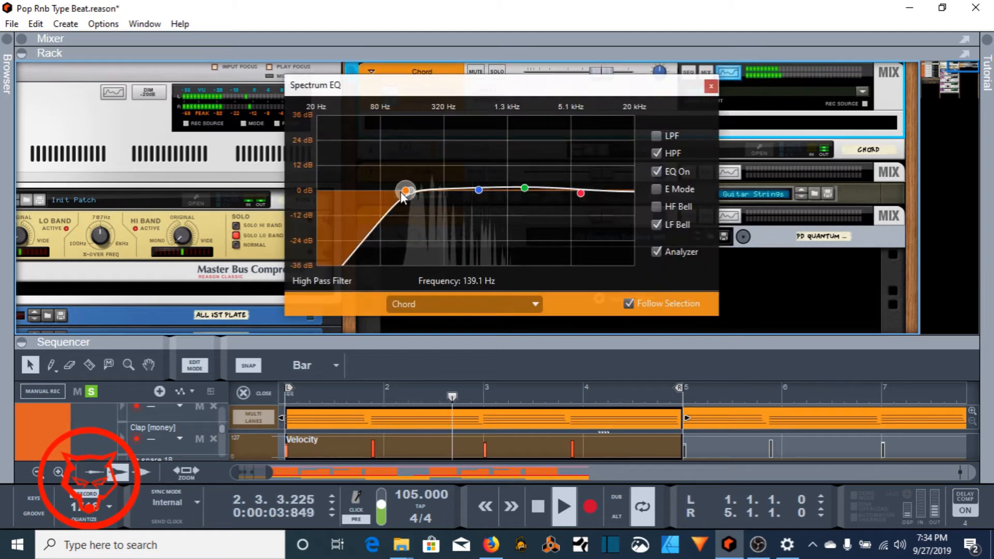
{"action": "left_click", "coordinate": [711, 88]}
{"action": "left_click", "coordinate": [728, 73]}
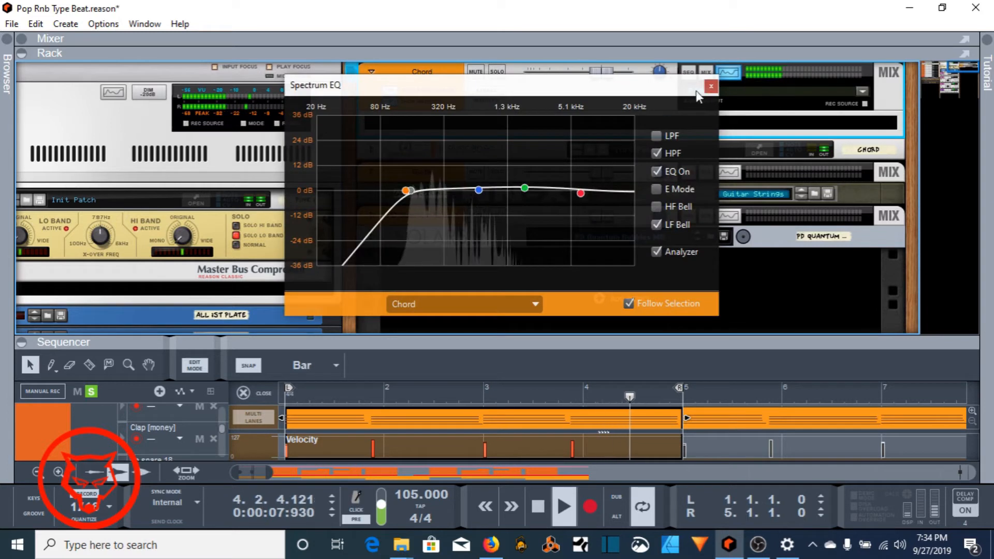
{"action": "left_click", "coordinate": [711, 86]}
- Stop playback in the arrangement view and switch the solo from the Chord track to the Kong 1 drum track
{"action": "left_click_drag", "start_coordinate": [507, 335], "coordinate": [505, 6]}
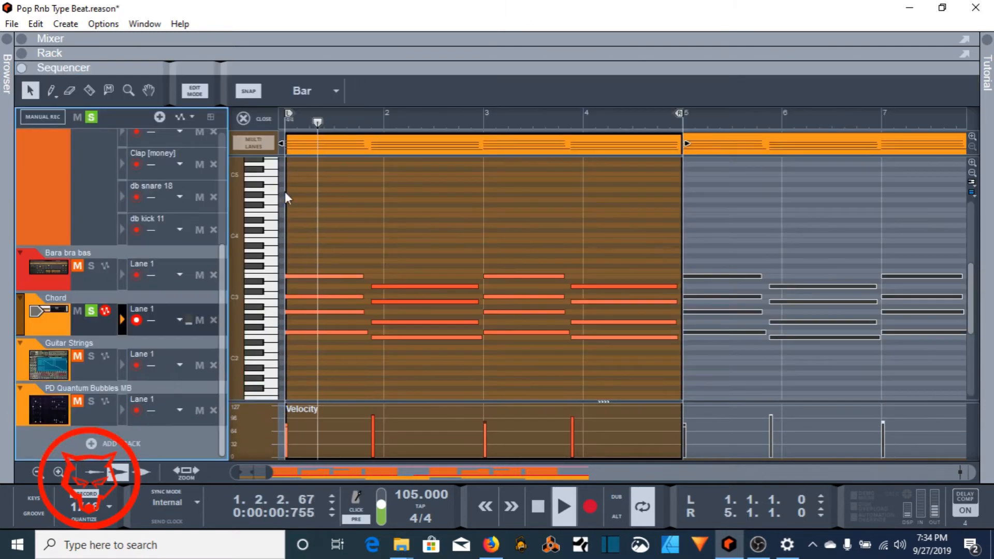
{"action": "left_click", "coordinate": [266, 117]}
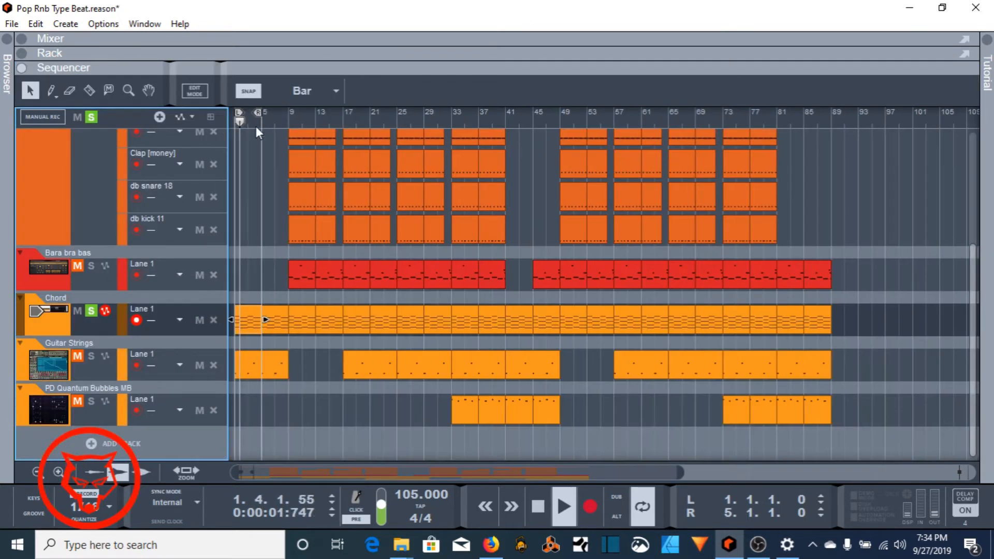
{"action": "key", "text": "space"}
{"action": "left_click", "coordinate": [91, 310]}
{"action": "scroll", "coordinate": [327, 306], "scroll_direction": "up", "scroll_amount": 5}
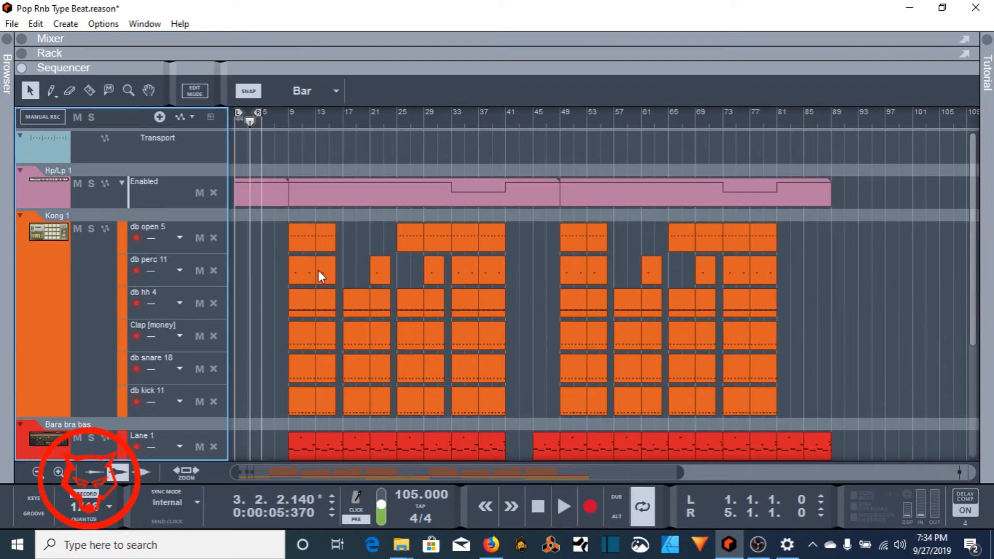
{"action": "left_click", "coordinate": [91, 228]}
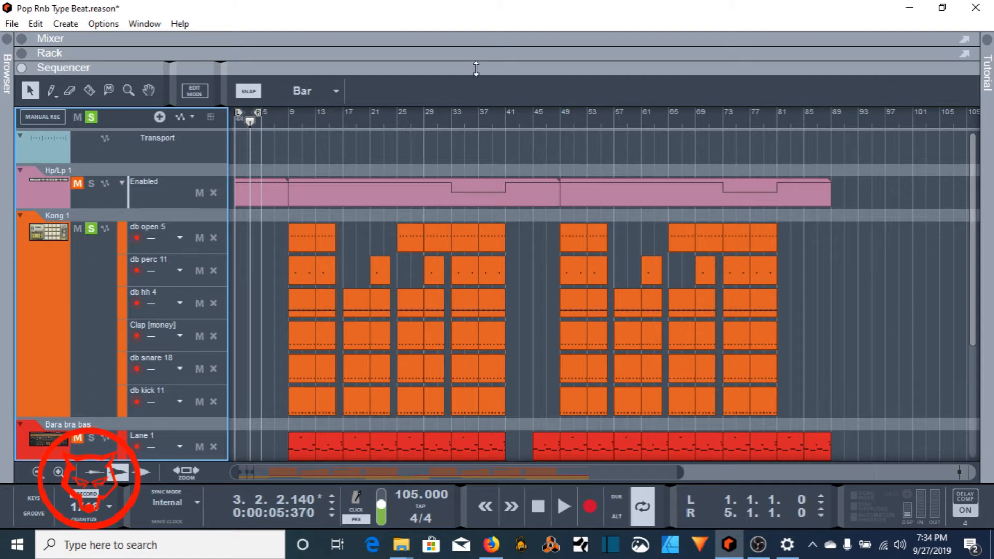
- Unfold the Kong 1 drum device in the rack and look through its pads, sampler settings and drum mix channels
{"action": "key", "text": "F6"}
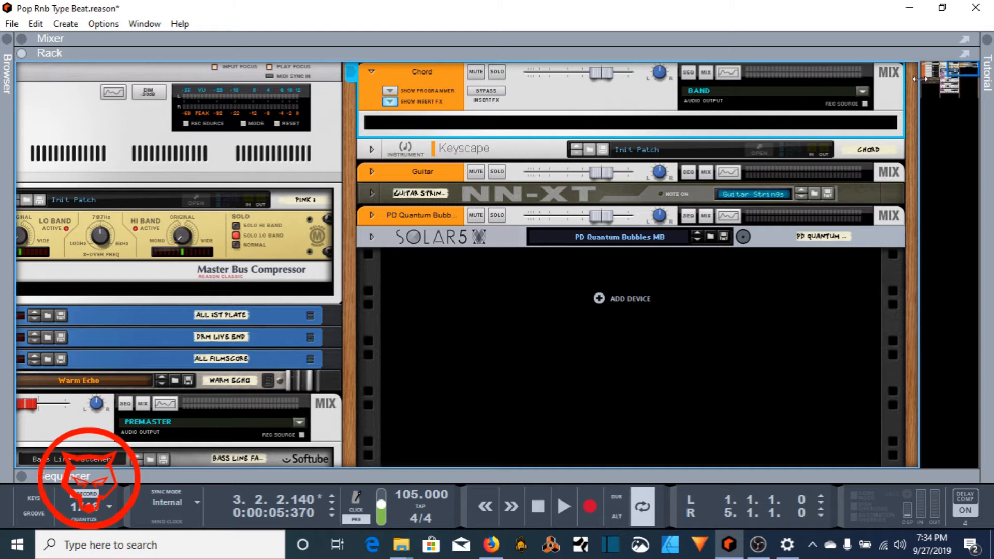
{"action": "left_click_drag", "start_coordinate": [955, 68], "coordinate": [915, 69]}
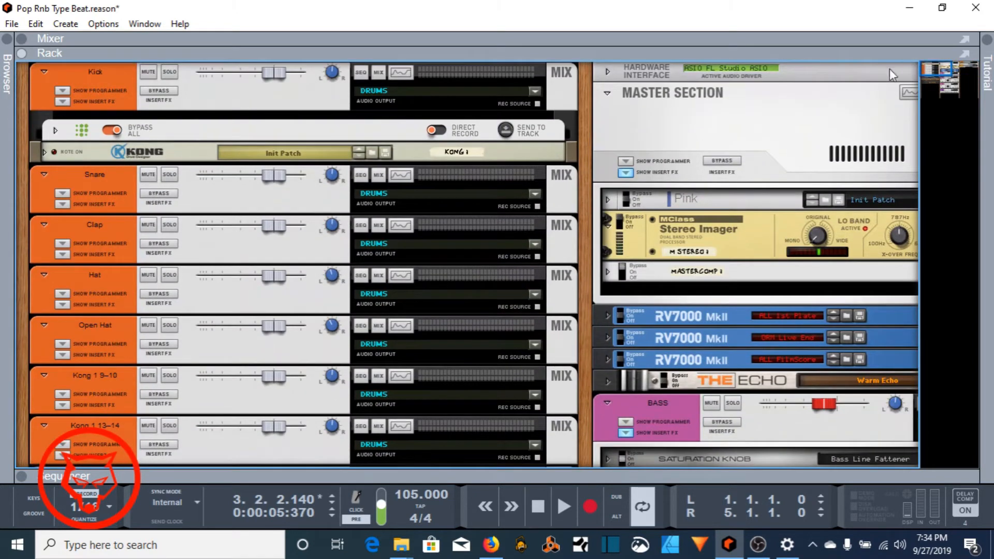
{"action": "left_click", "coordinate": [45, 152]}
{"action": "scroll", "coordinate": [312, 256], "scroll_direction": "up", "scroll_amount": 3}
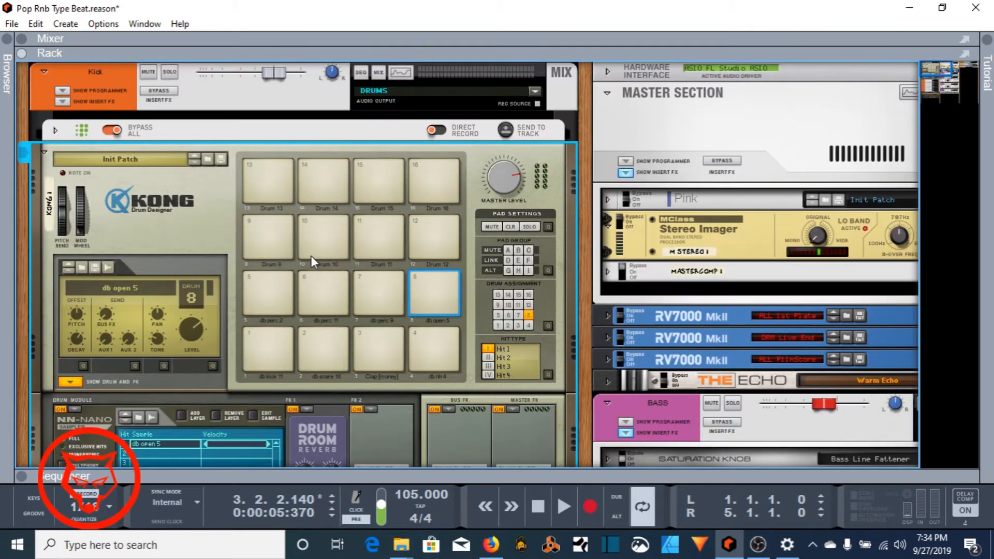
{"action": "scroll", "coordinate": [218, 185], "scroll_direction": "down", "scroll_amount": 13}
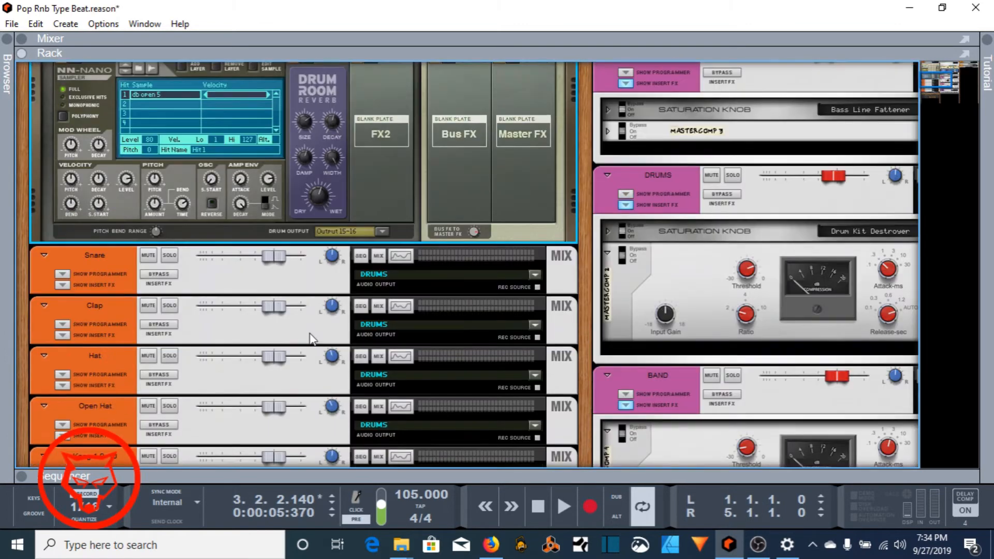
{"action": "scroll", "coordinate": [387, 370], "scroll_direction": "down", "scroll_amount": 10}
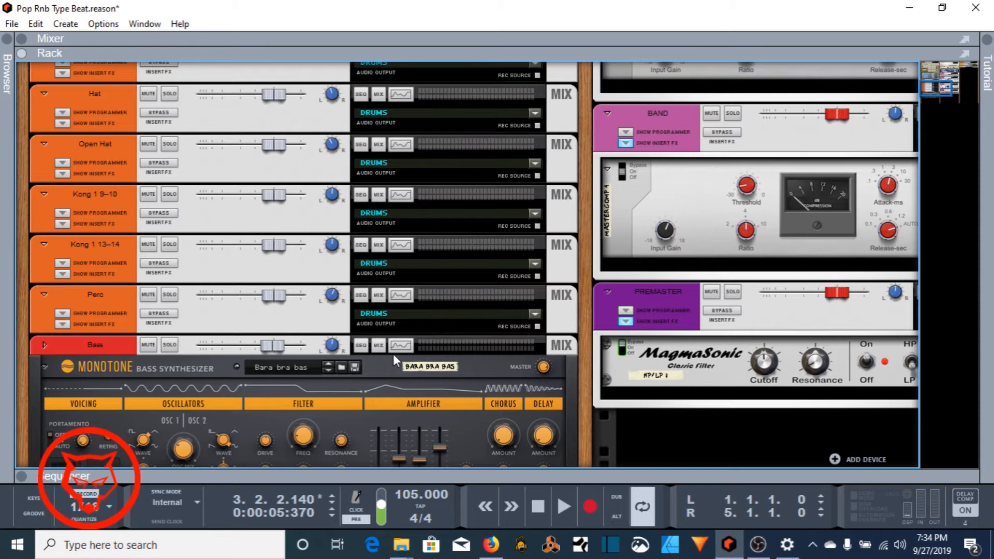
- Set the sequencer loop from bar 9 to bar 13 and play the soloed Kong 1 drums
{"action": "left_click_drag", "start_coordinate": [403, 472], "coordinate": [377, 32]}
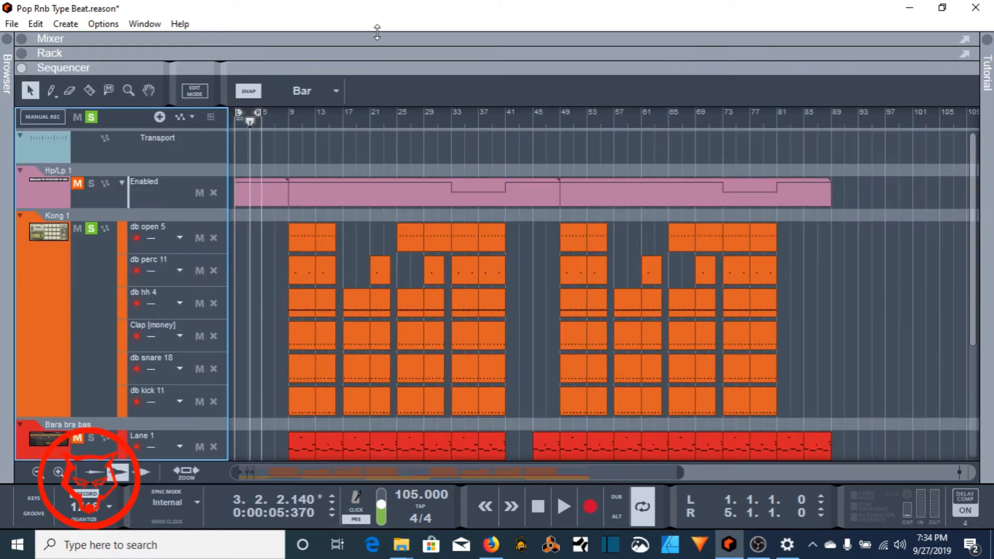
{"action": "left_click", "coordinate": [288, 111]}
{"action": "left_click_drag", "start_coordinate": [259, 111], "coordinate": [341, 112]}
{"action": "left_click_drag", "start_coordinate": [241, 114], "coordinate": [294, 113]}
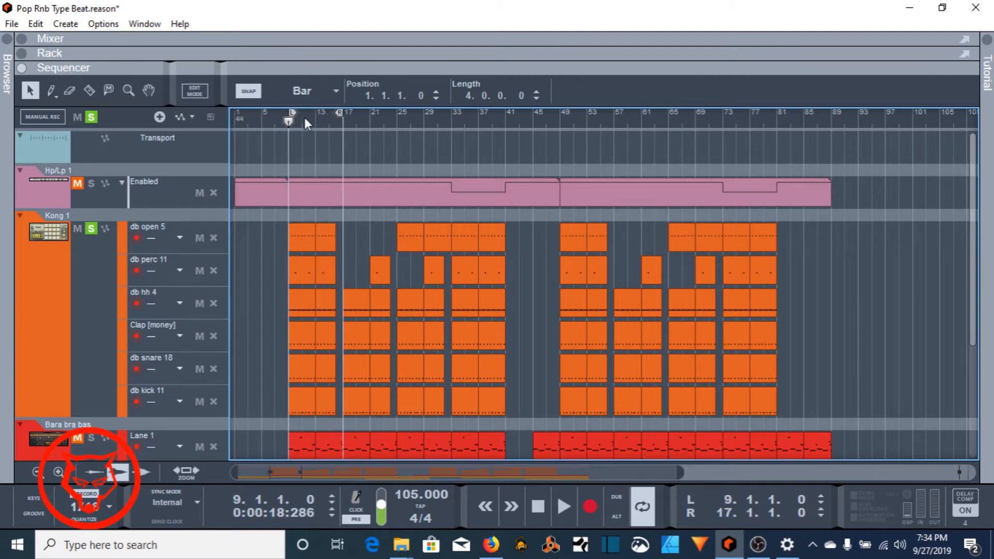
{"action": "key", "text": "space"}
{"action": "left_click_drag", "start_coordinate": [341, 113], "coordinate": [316, 115]}
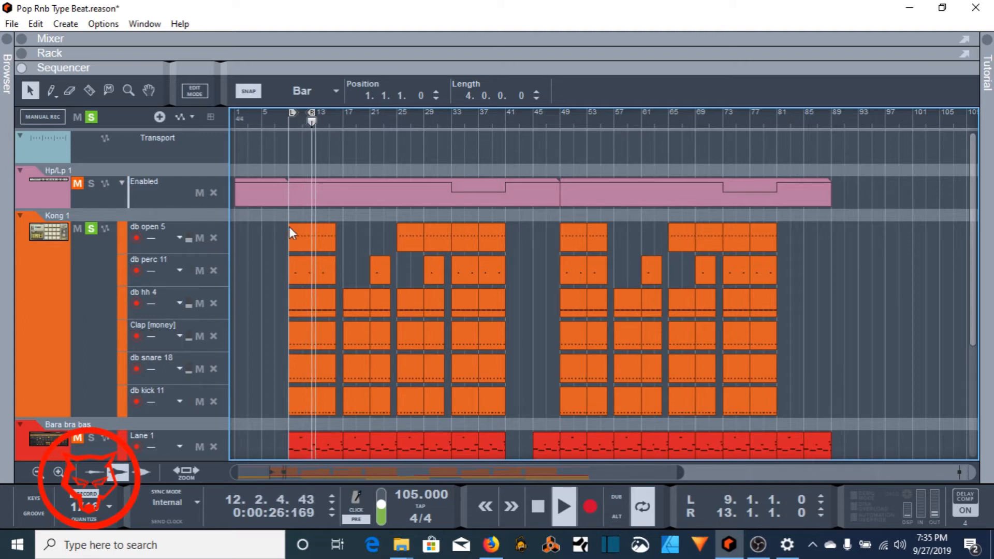
- Examine the drum notes in the first db open 5 clip, then return to the arrangement
{"action": "double_click", "coordinate": [296, 241]}
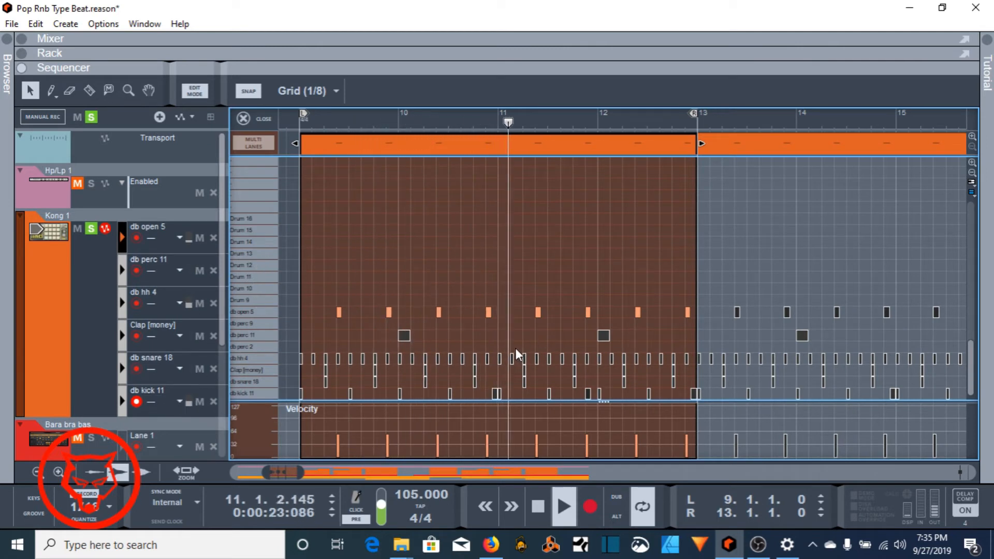
{"action": "left_click_drag", "start_coordinate": [303, 472], "coordinate": [290, 472]}
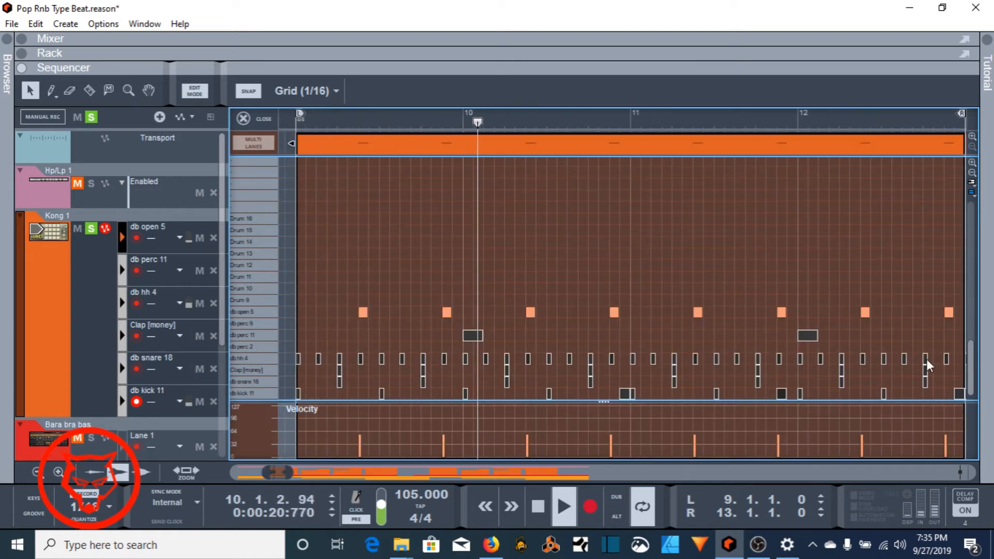
{"action": "left_click", "coordinate": [264, 119]}
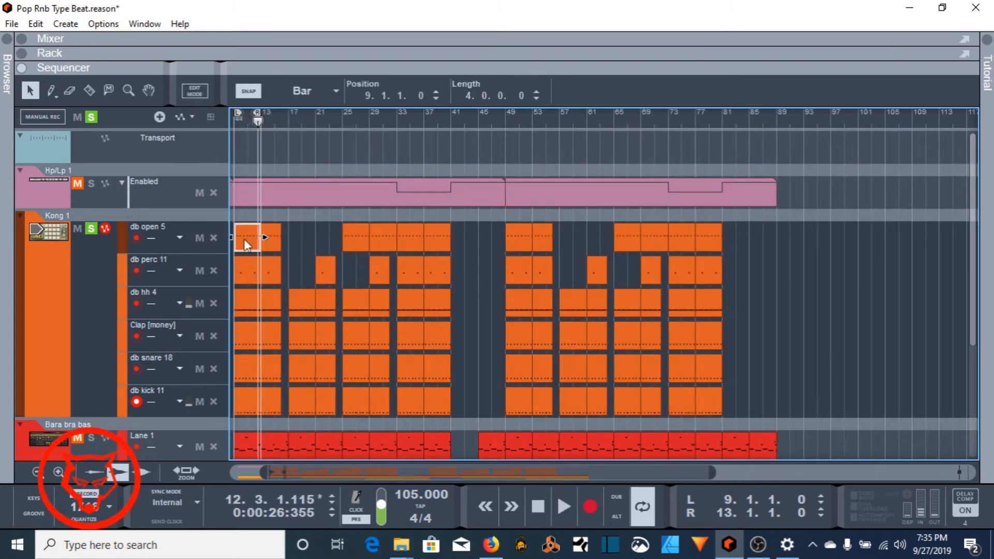
- Open the Tool Window to look at its Extract Notes to Lanes function with the Explode option, then close it
{"action": "left_click", "coordinate": [146, 24]}
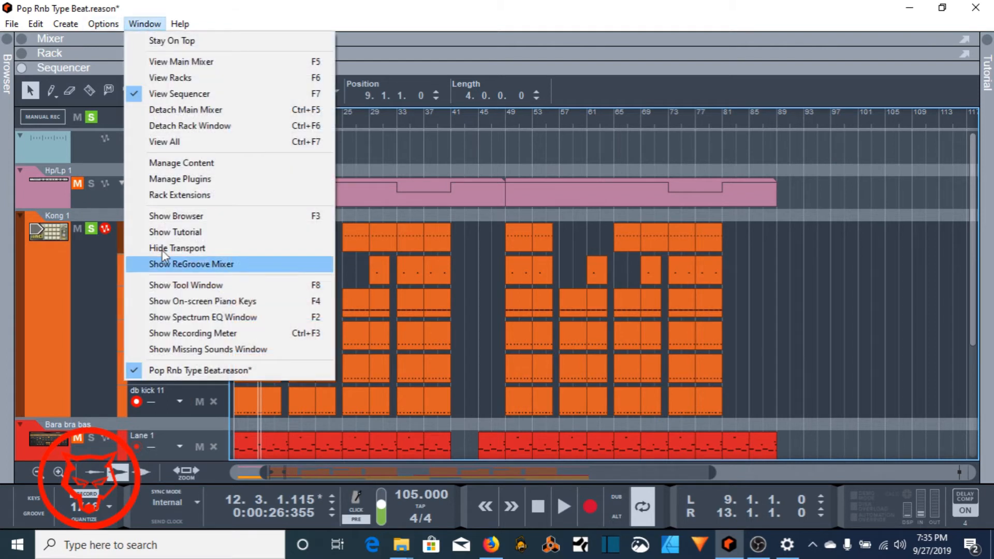
{"action": "left_click", "coordinate": [222, 284]}
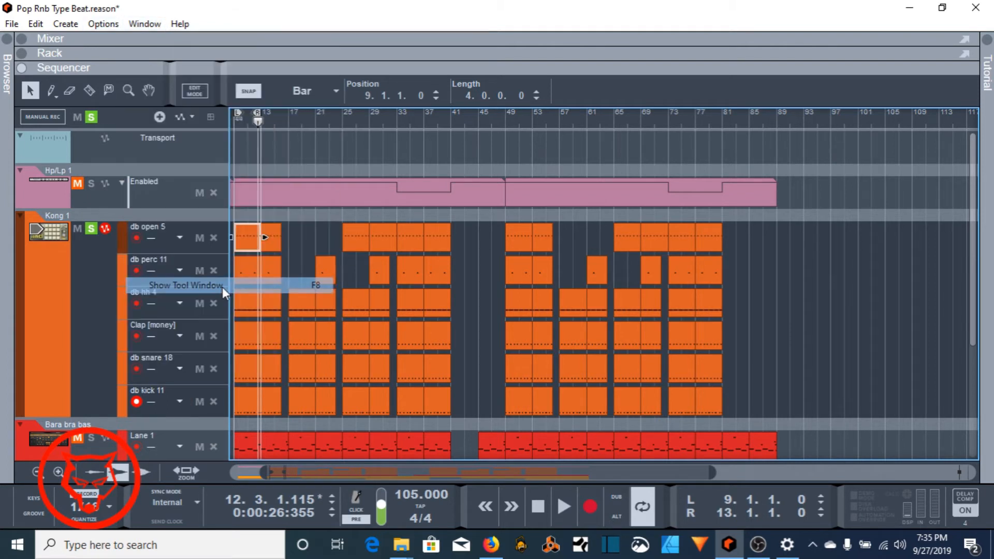
{"action": "left_click_drag", "start_coordinate": [738, 17], "coordinate": [376, 47]}
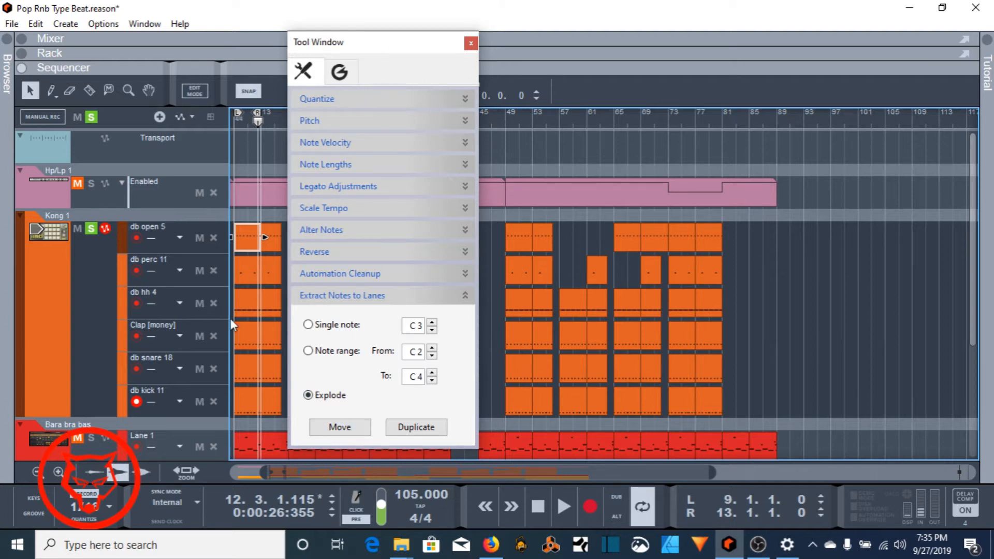
{"action": "left_click", "coordinate": [471, 43]}
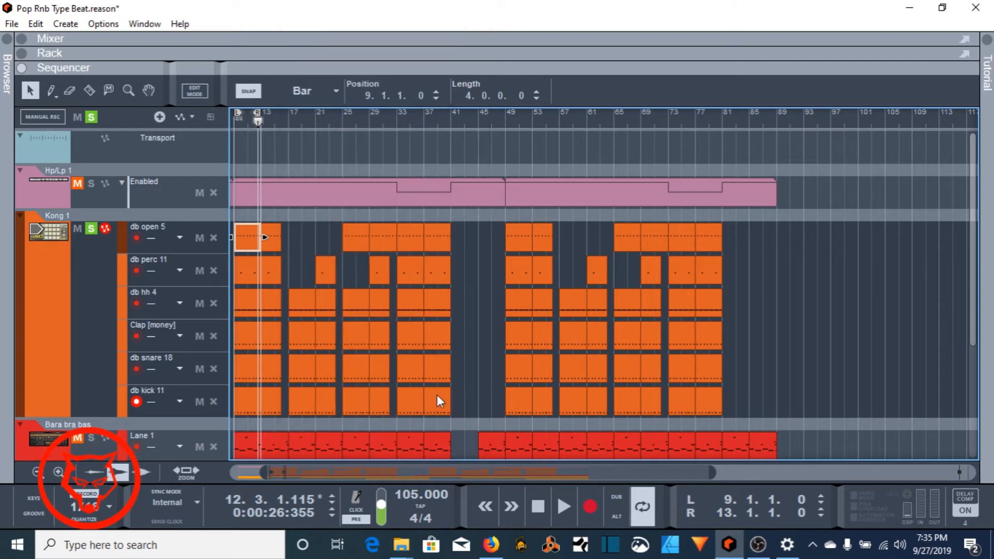
- Examine the hi-hat notes and their velocities in the first db hh 4 clip, then return to the arrangement
{"action": "double_click", "coordinate": [241, 302]}
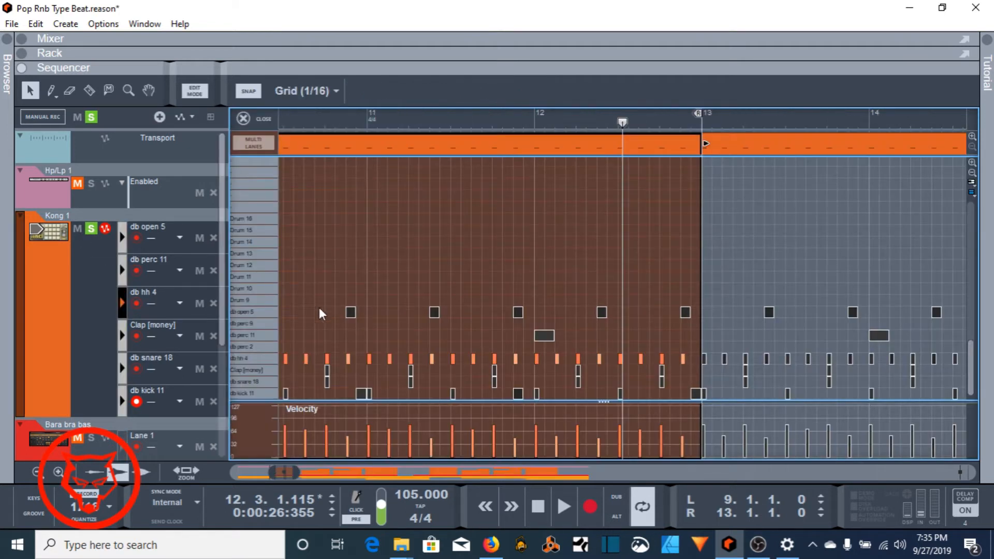
{"action": "left_click_drag", "start_coordinate": [298, 472], "coordinate": [294, 471]}
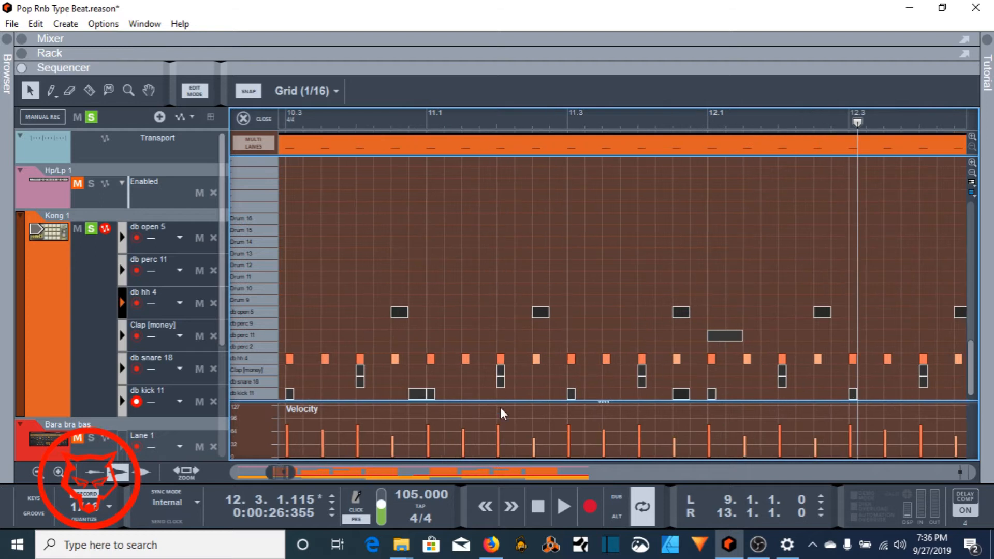
{"action": "left_click", "coordinate": [265, 119]}
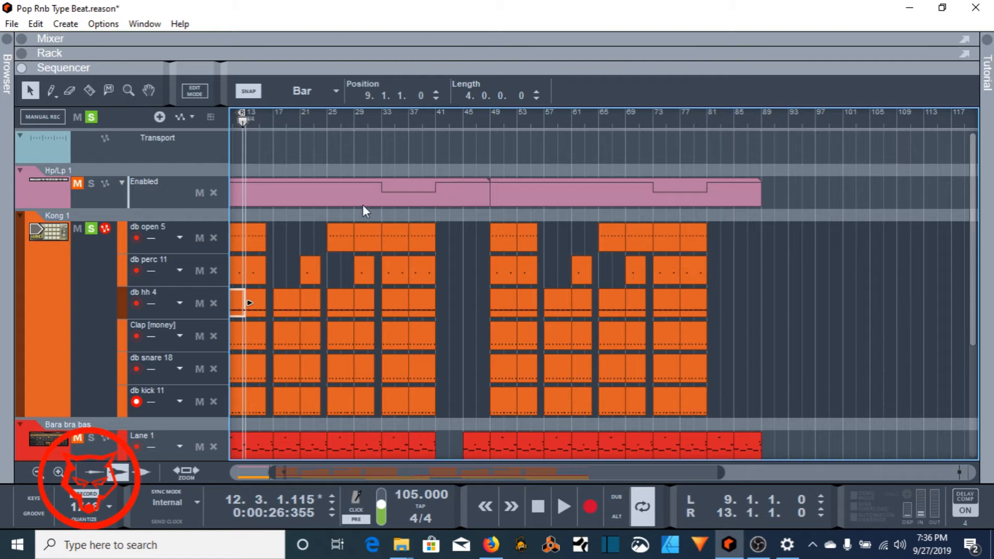
- Open the Bara bra bas clip at bar 13 in the note editor and fold the Kong 1 track's lanes
{"action": "scroll", "coordinate": [206, 191], "scroll_direction": "down", "scroll_amount": 3}
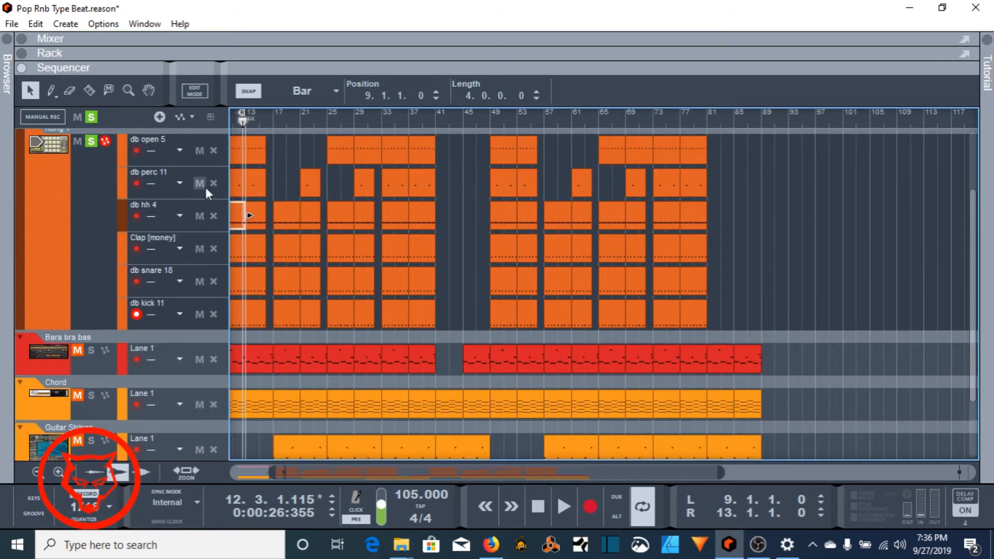
{"action": "left_click_drag", "start_coordinate": [326, 474], "coordinate": [178, 467]}
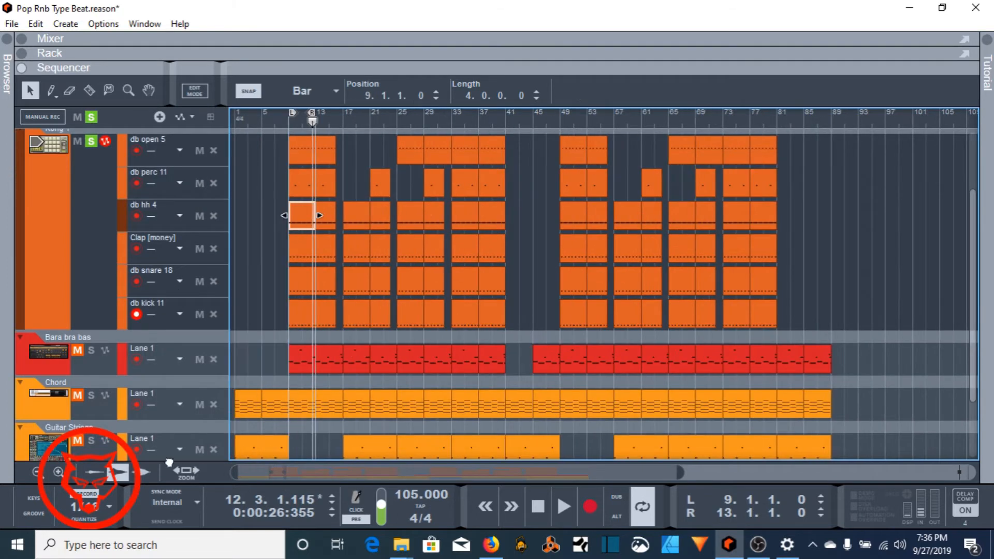
{"action": "double_click", "coordinate": [317, 359]}
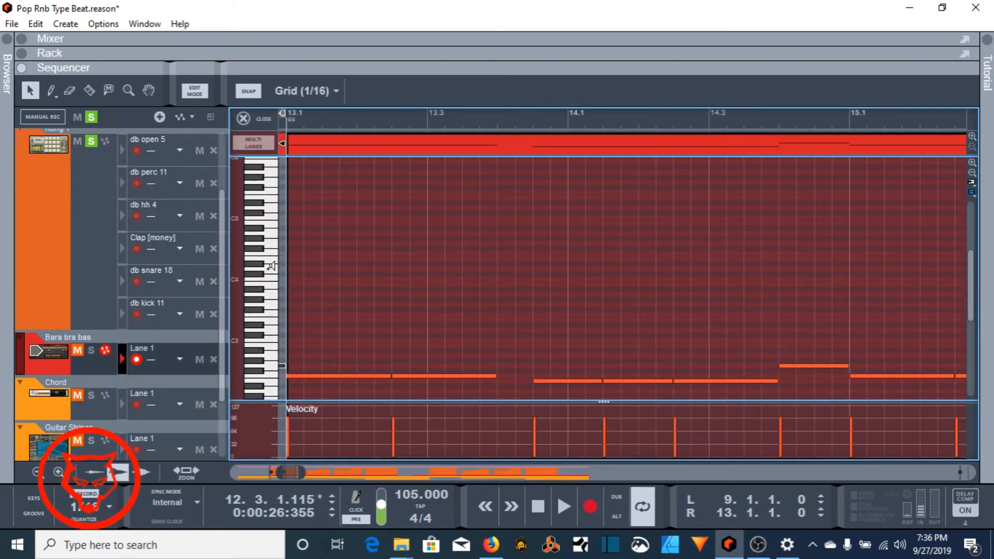
{"action": "scroll", "coordinate": [65, 237], "scroll_direction": "up", "scroll_amount": 3}
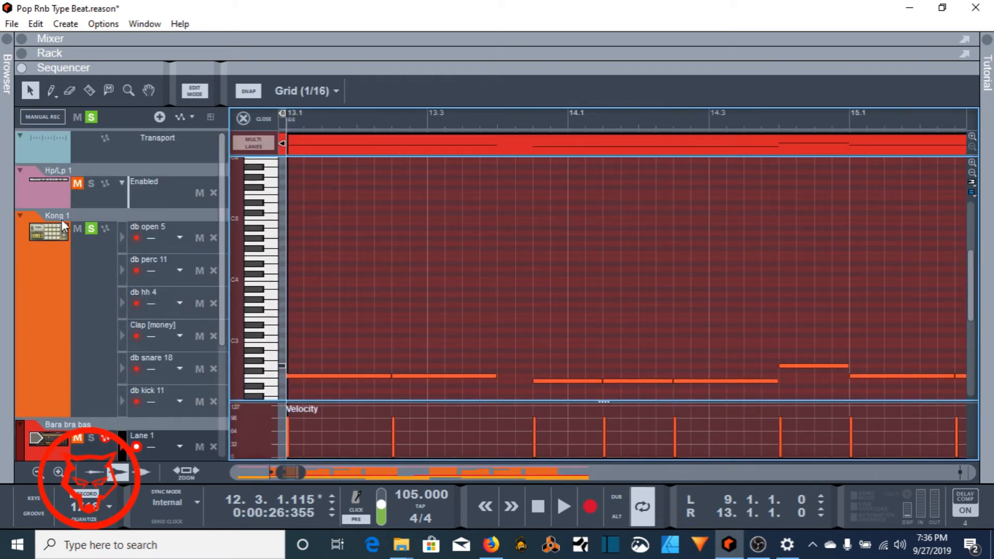
{"action": "left_click", "coordinate": [20, 213]}
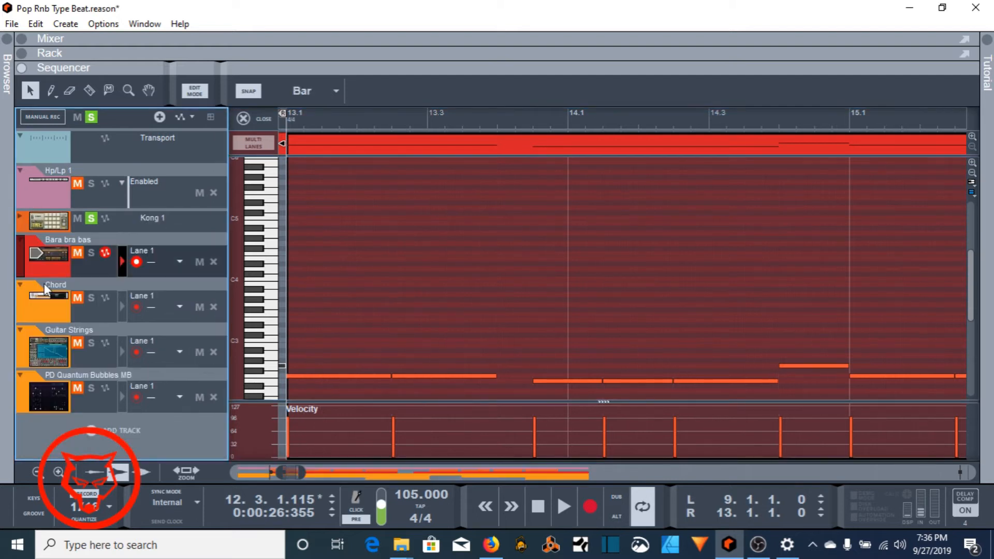
- Display the Chord notes together with the Bara bra bas notes and compare the bass line with the chords
{"action": "left_click", "coordinate": [36, 309]}
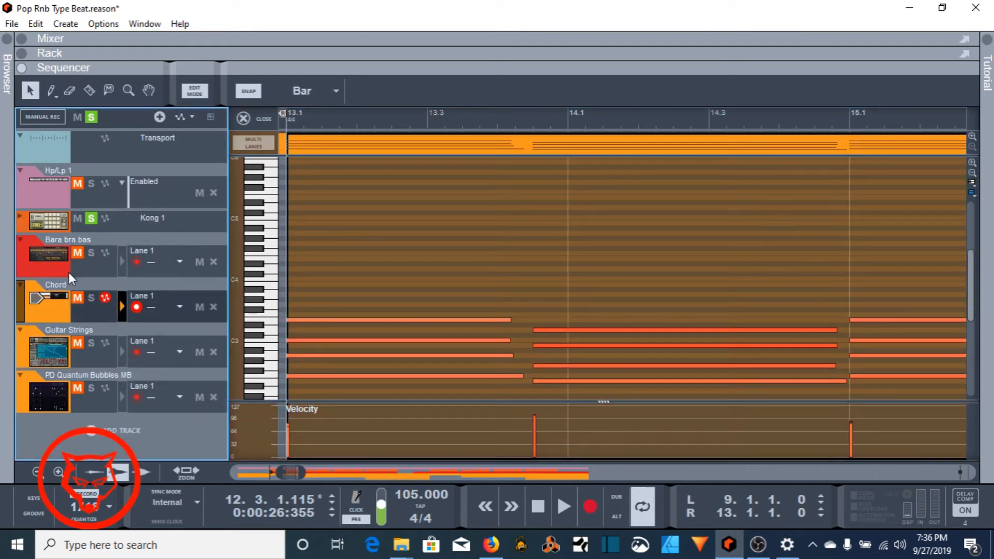
{"action": "left_click", "coordinate": [95, 272]}
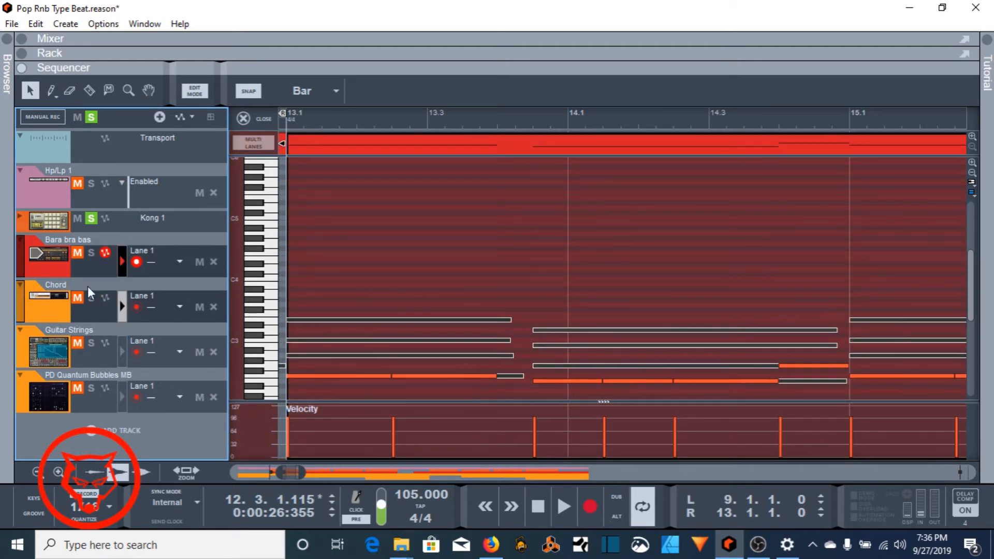
{"action": "scroll", "coordinate": [516, 293], "scroll_direction": "down", "scroll_amount": 2}
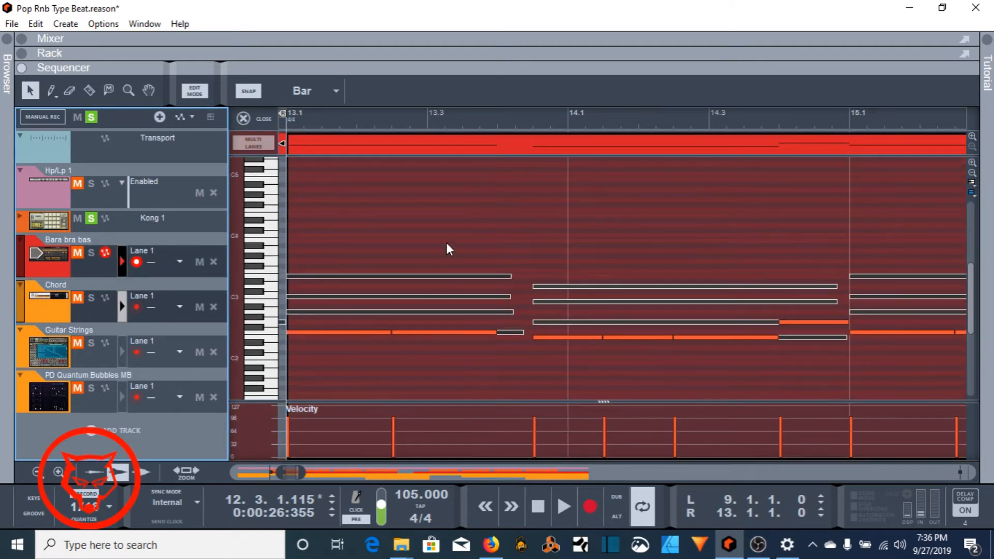
{"action": "scroll", "coordinate": [672, 263], "scroll_direction": "down", "scroll_amount": 2}
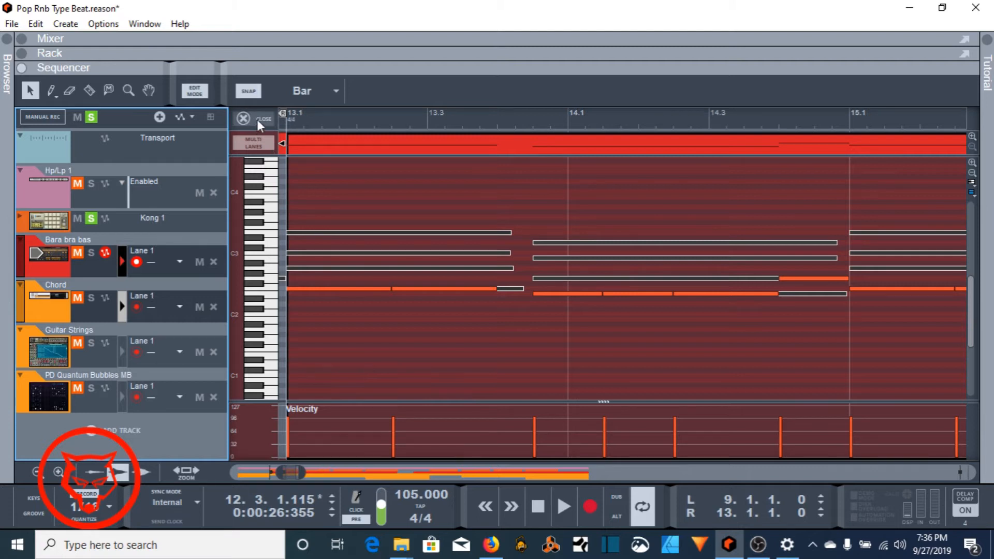
- Switch the solo from Kong 1 to Bara bra bas, play it from bar 9 in the arrangement, and clear the solo after stopping
{"action": "left_click", "coordinate": [92, 218]}
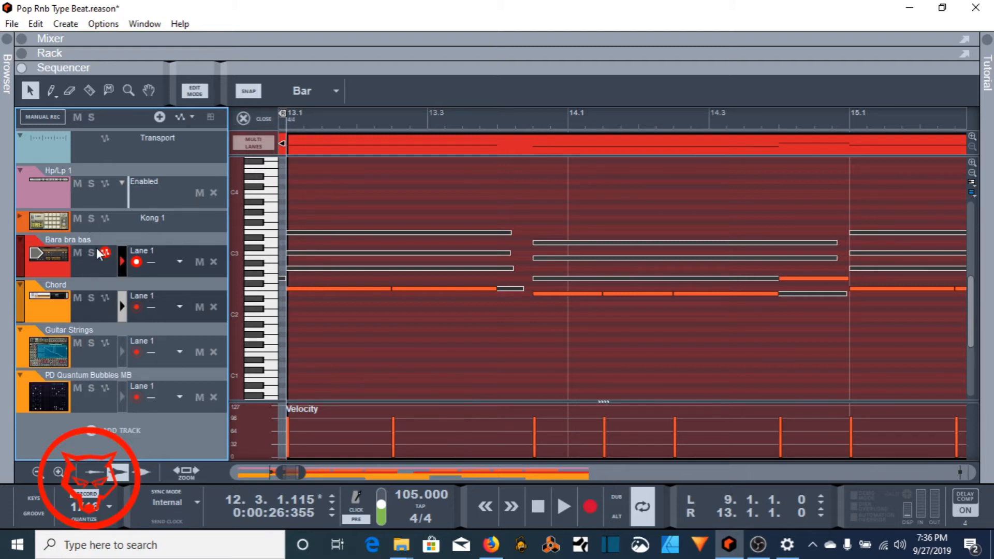
{"action": "left_click", "coordinate": [91, 252]}
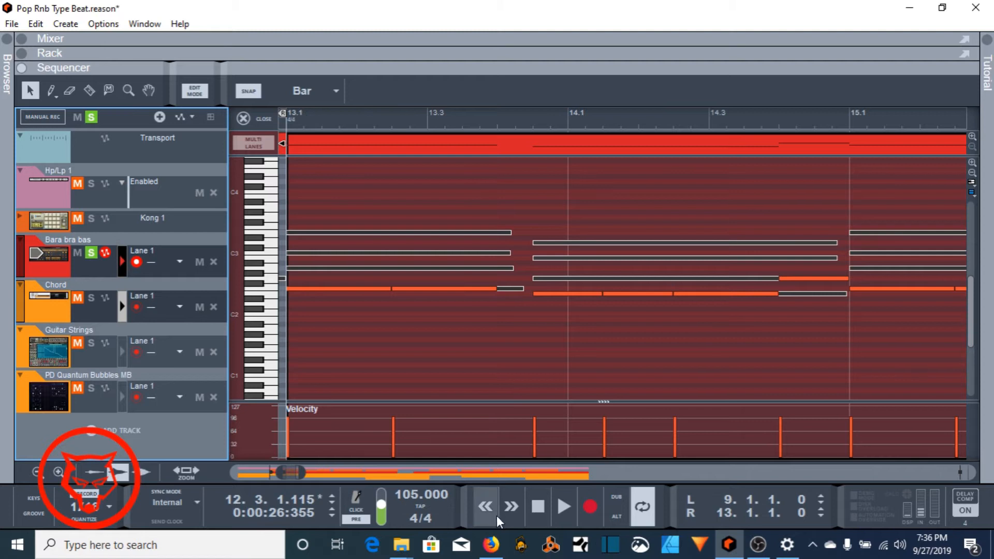
{"action": "double_click", "coordinate": [548, 502]}
{"action": "key", "text": "space"}
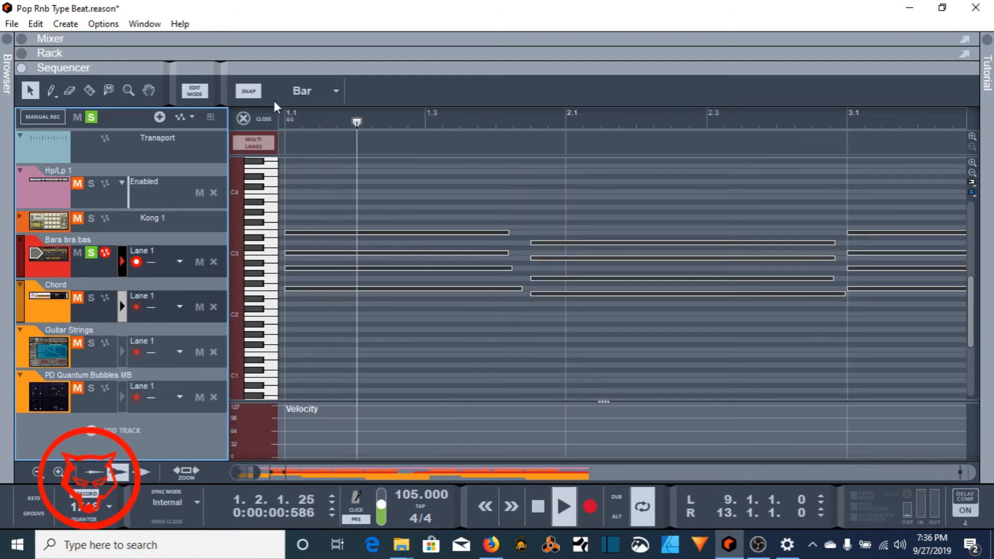
{"action": "left_click", "coordinate": [245, 118]}
{"action": "left_click", "coordinate": [290, 123]}
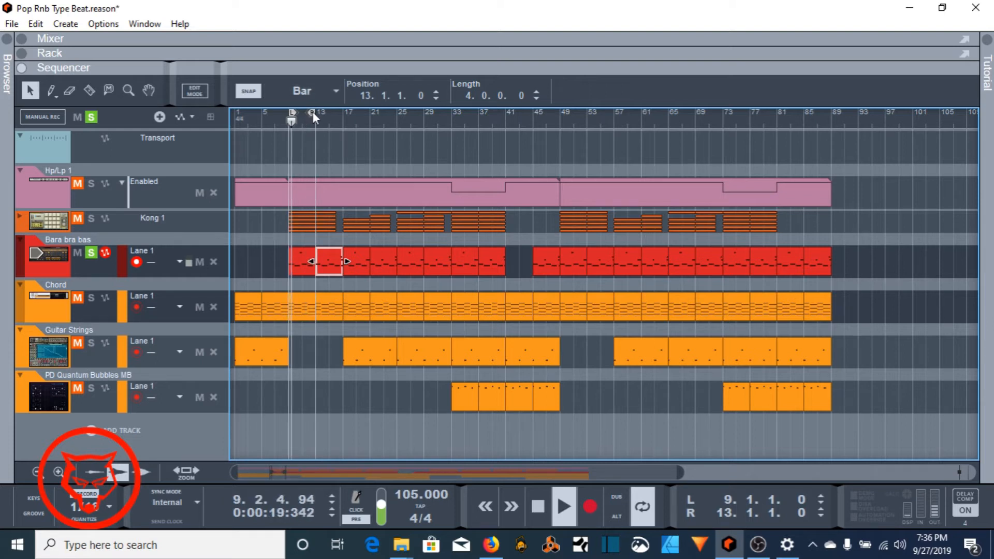
{"action": "key", "text": "space"}
{"action": "left_click", "coordinate": [91, 254]}
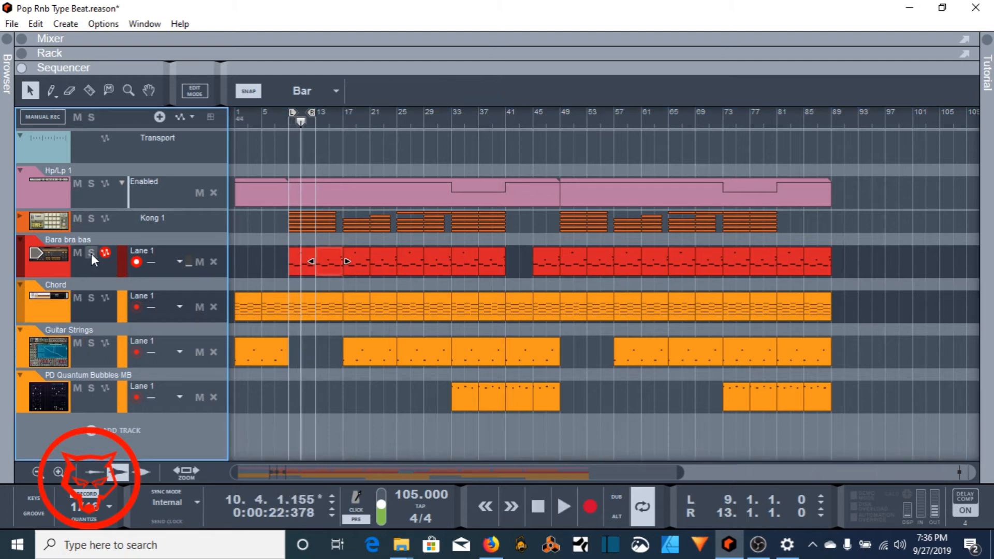
- Set the sequencer loop from bar 17 to bar 25 and place the playhead at bar 17
{"action": "left_click_drag", "start_coordinate": [312, 110], "coordinate": [393, 115]}
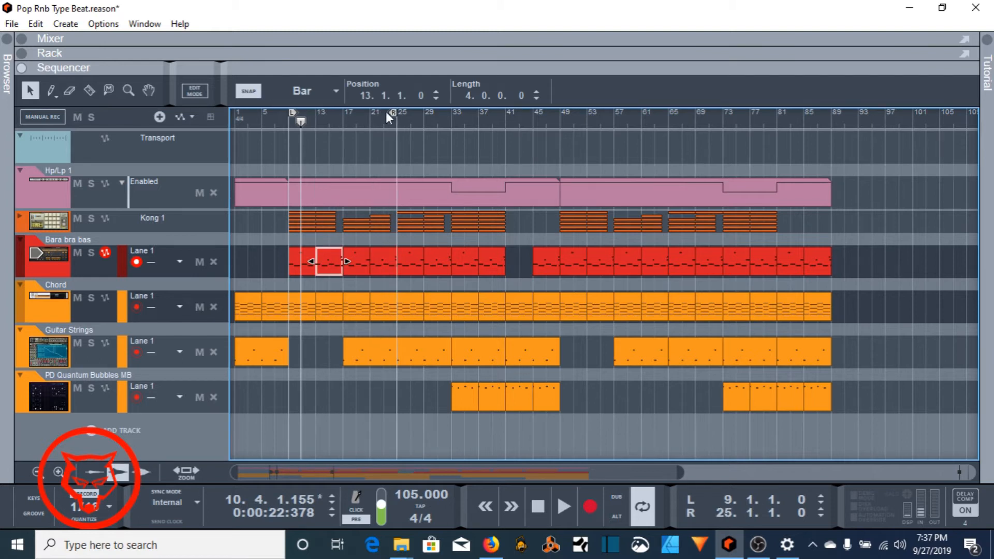
{"action": "left_click_drag", "start_coordinate": [290, 112], "coordinate": [346, 111]}
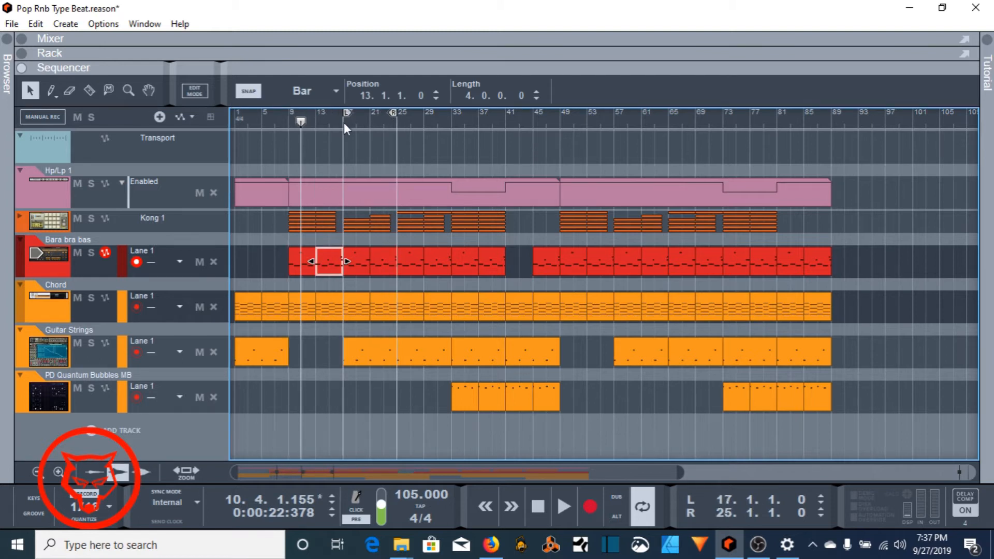
{"action": "left_click", "coordinate": [343, 122]}
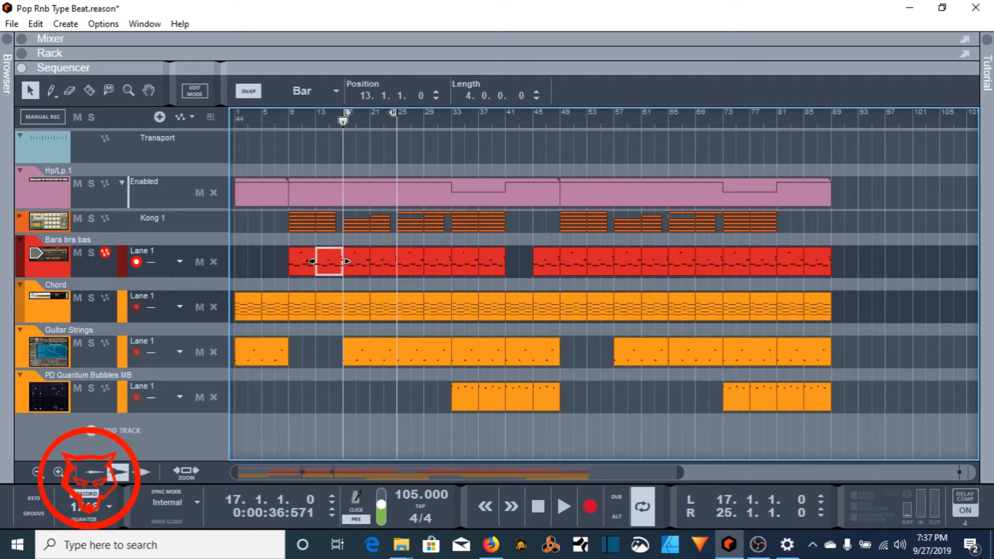
- Open the Guitar Strings clip at bar 17 and examine its notes across the full eight bars
{"action": "left_click", "coordinate": [361, 356]}
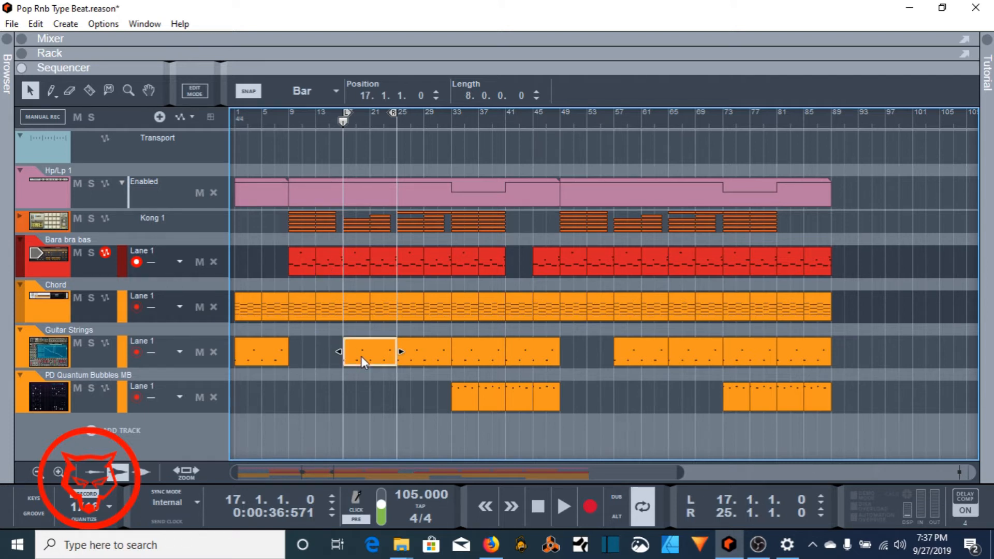
{"action": "double_click", "coordinate": [362, 356]}
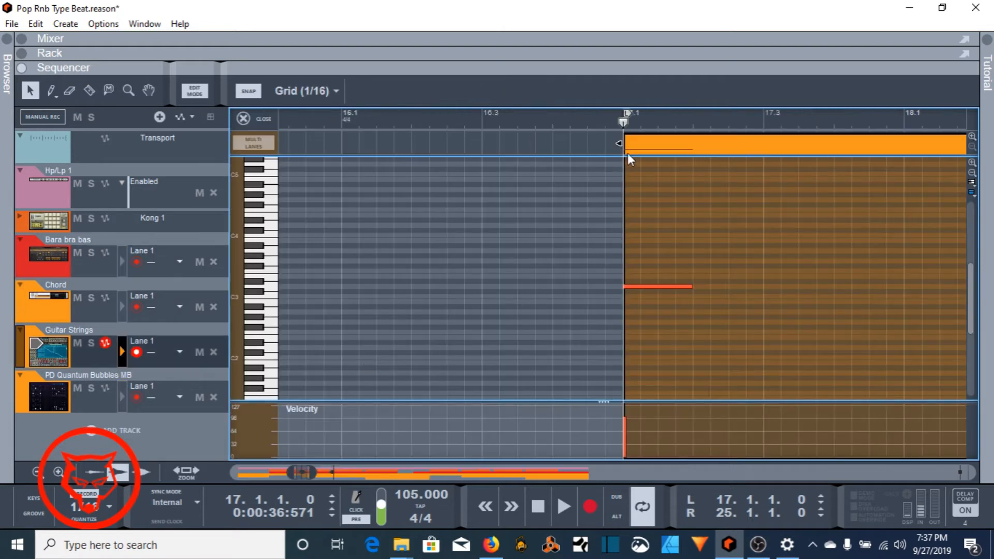
{"action": "left_click_drag", "start_coordinate": [314, 473], "coordinate": [347, 472]}
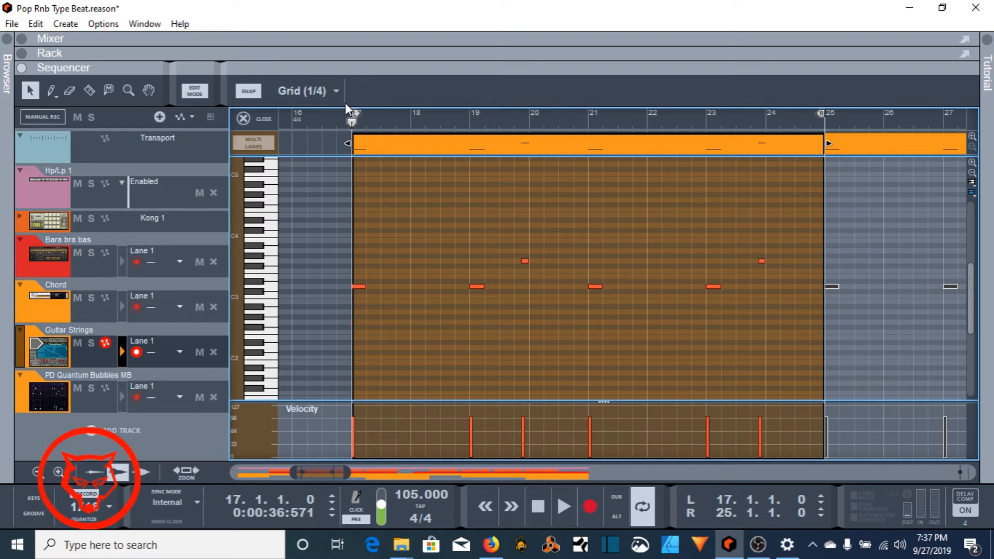
- Play the Guitar Strings track soloed, then clear the solo and return to the full arrangement
{"action": "left_click", "coordinate": [92, 343]}
{"action": "key", "text": "space"}
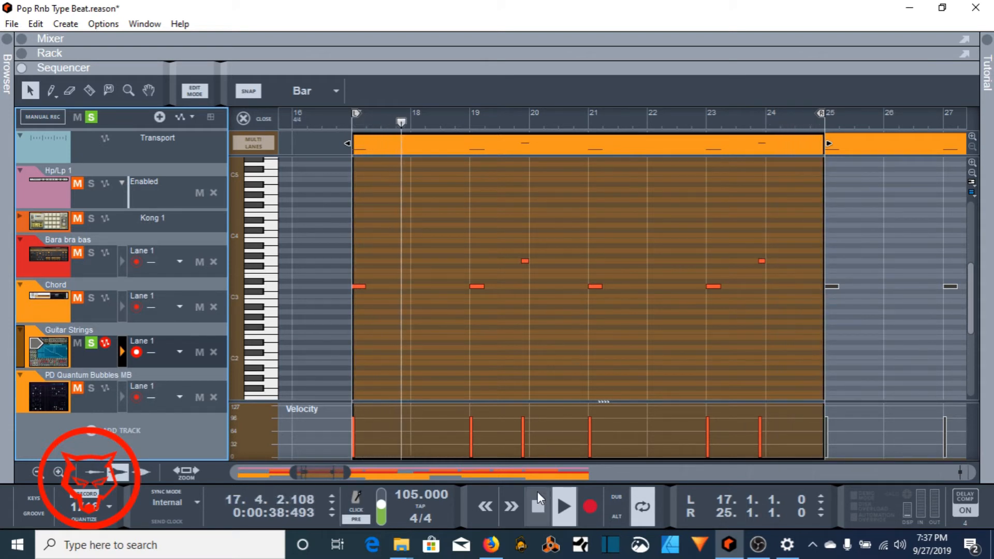
{"action": "left_click", "coordinate": [538, 505]}
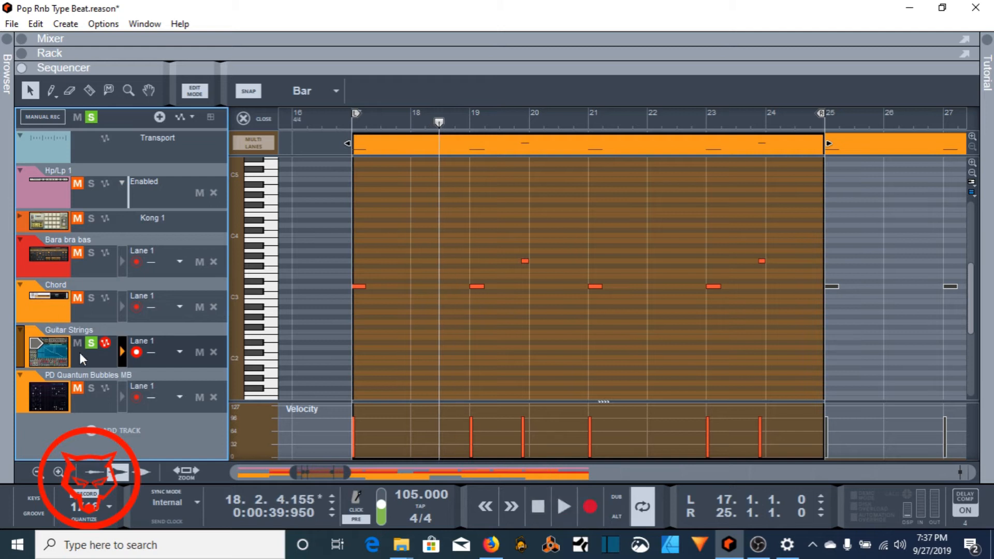
{"action": "left_click", "coordinate": [91, 342]}
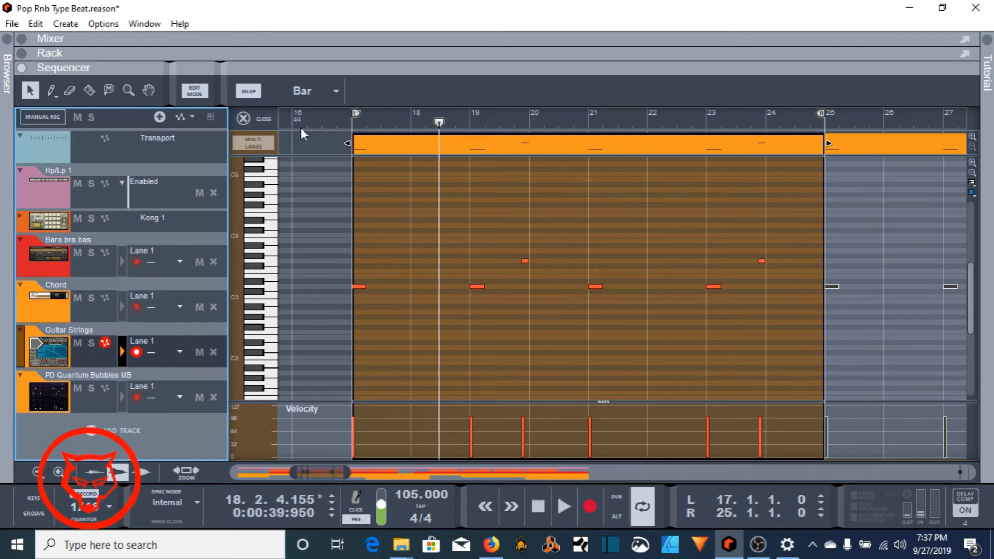
{"action": "left_click", "coordinate": [259, 122]}
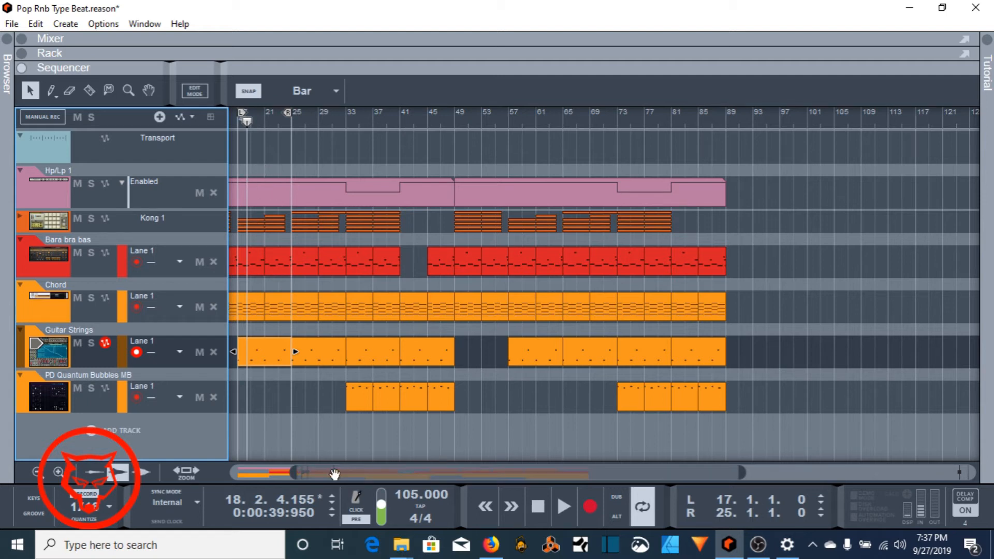
{"action": "left_click_drag", "start_coordinate": [352, 470], "coordinate": [291, 471]}
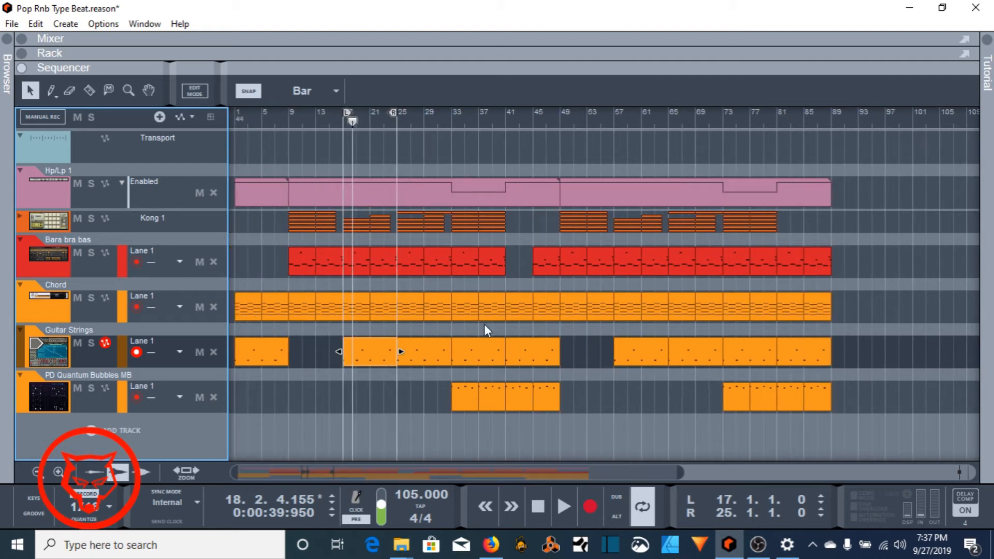
- Set the loop from bar 41 to bar 49 with the playhead at its start, and solo the PD Quantum Bubbles MB track
{"action": "left_click_drag", "start_coordinate": [394, 112], "coordinate": [555, 109]}
{"action": "left_click_drag", "start_coordinate": [347, 112], "coordinate": [508, 111]}
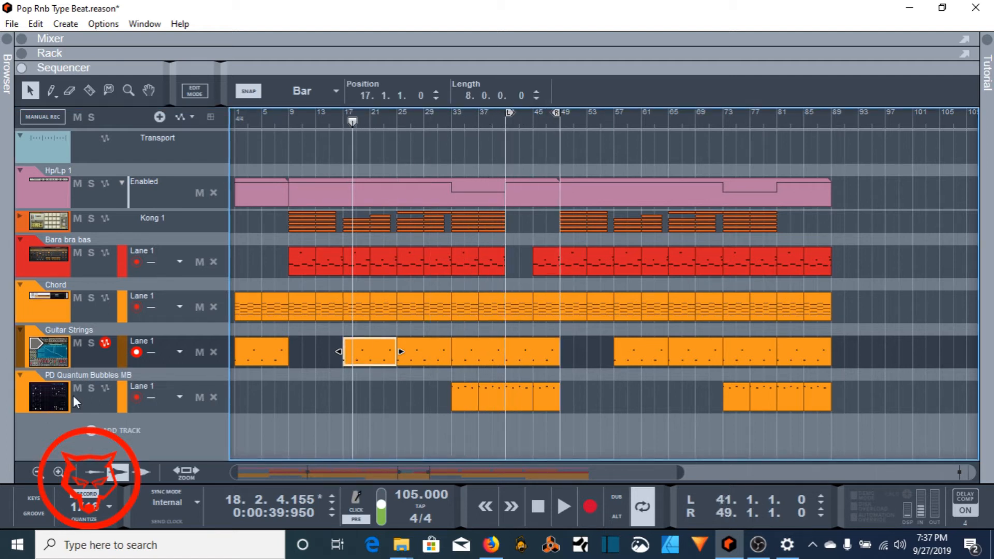
{"action": "left_click", "coordinate": [90, 388]}
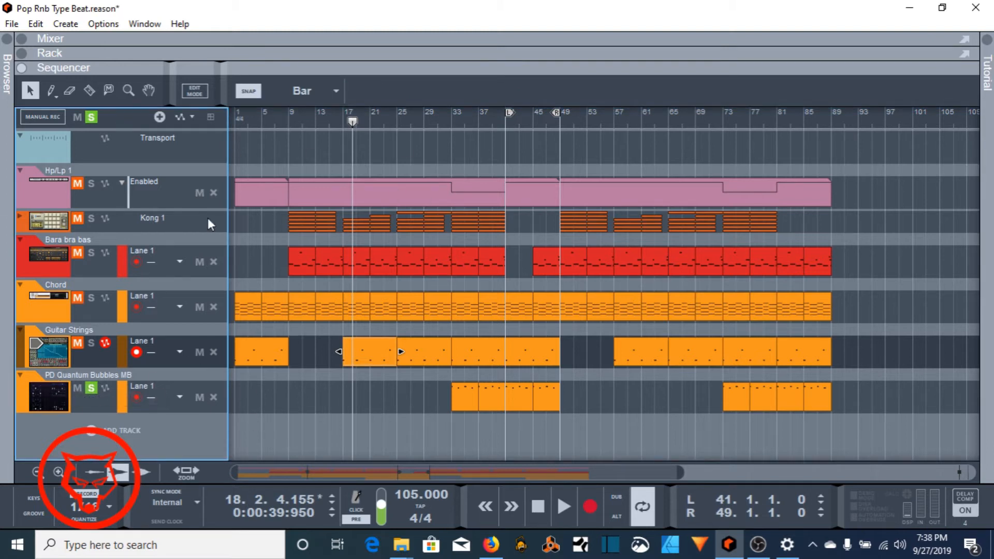
{"action": "left_click", "coordinate": [505, 120]}
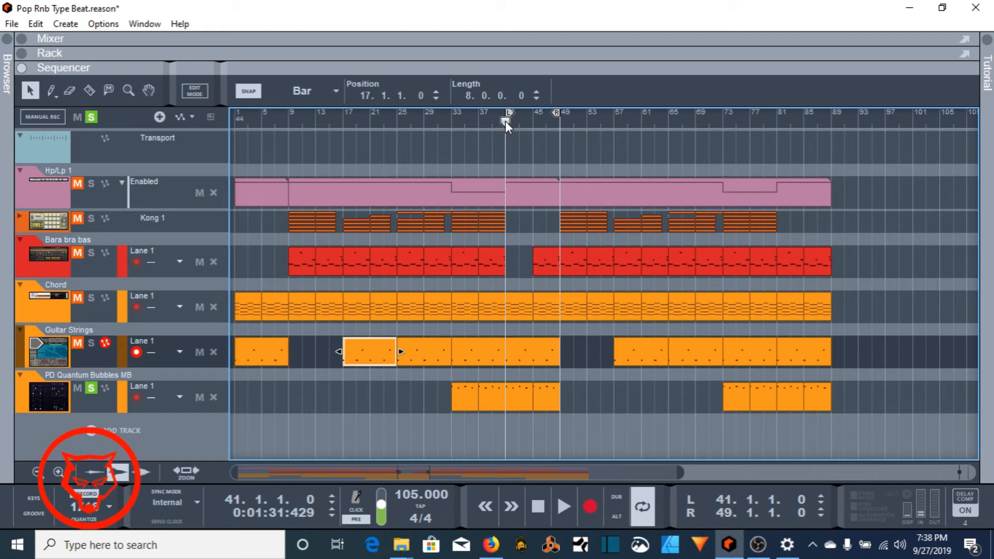
- Play the soloed PD Quantum Bubbles MB track while examining the notes in its bar 41 clip, and clear the solo after stopping
{"action": "key", "text": "space"}
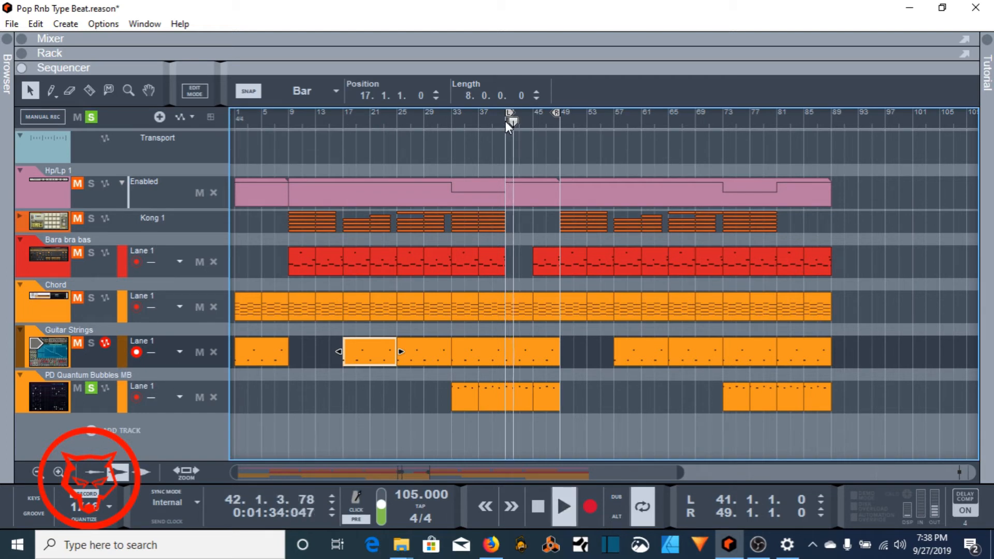
{"action": "double_click", "coordinate": [517, 405]}
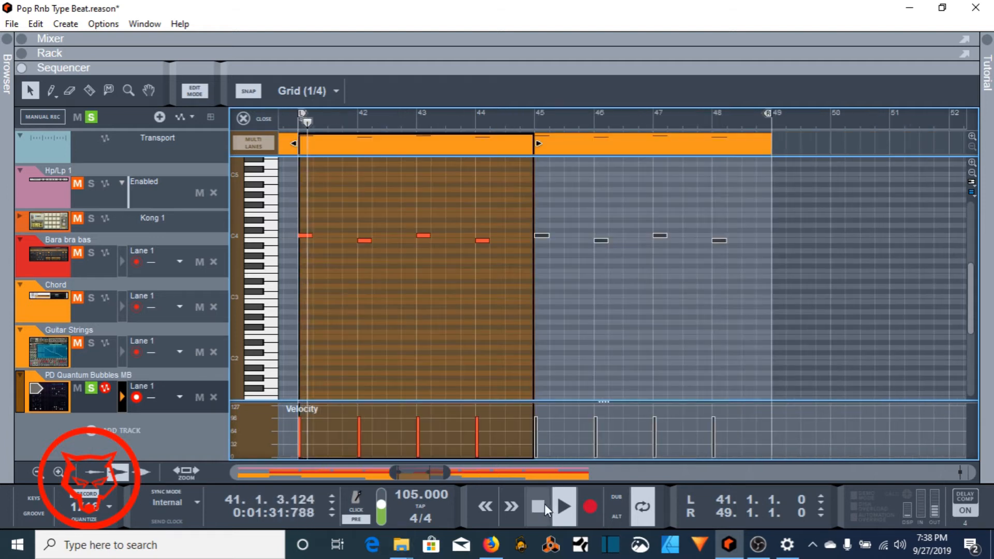
{"action": "left_click", "coordinate": [89, 390]}
- Open the rack and examine the master section with its insert and send effects
{"action": "left_click_drag", "start_coordinate": [378, 65], "coordinate": [430, 469]}
{"action": "scroll", "coordinate": [362, 291], "scroll_direction": "up", "scroll_amount": 5}
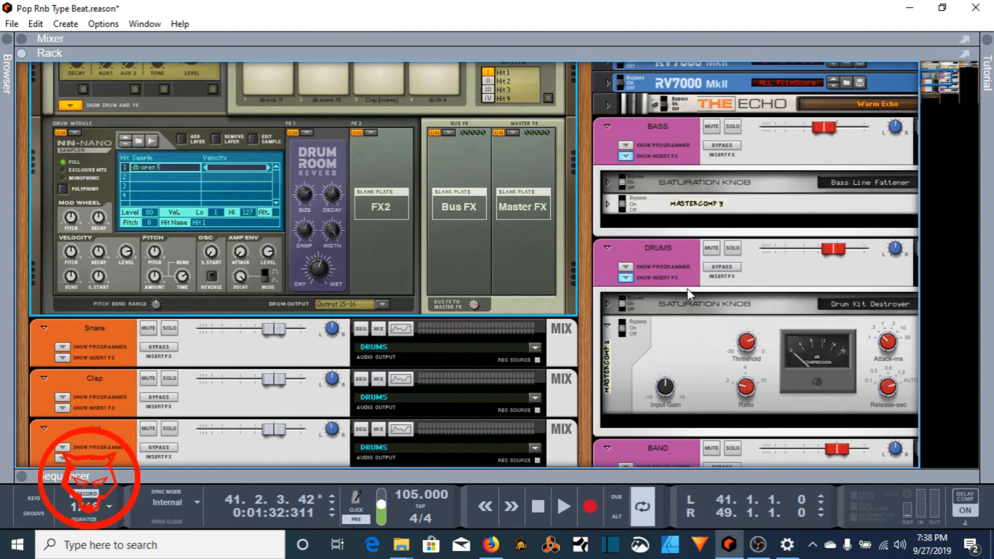
{"action": "scroll", "coordinate": [688, 294], "scroll_direction": "up", "scroll_amount": 6}
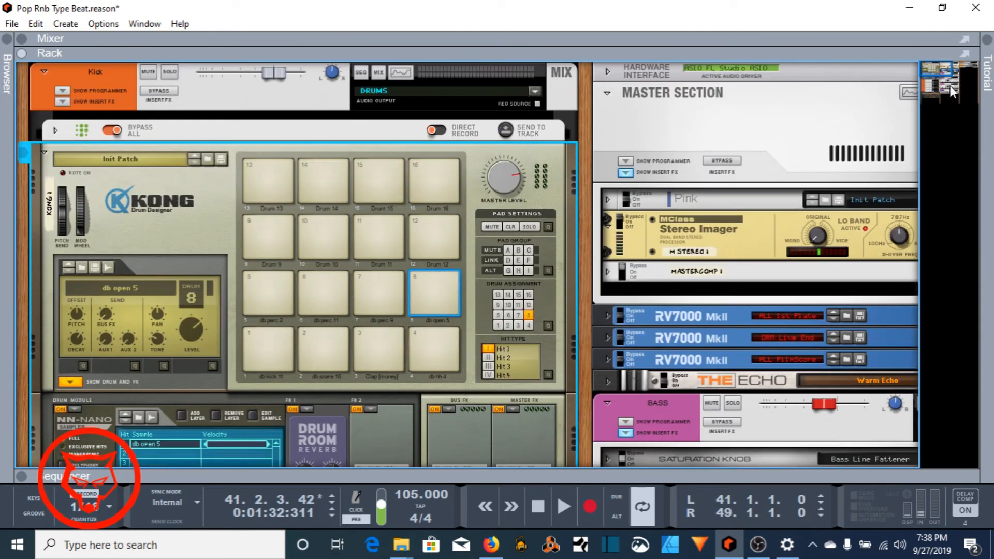
{"action": "mouse_move", "coordinate": [942, 71]}
{"action": "left_mouse_down"}
{"action": "mouse_move", "coordinate": [969, 63]}
{"action": "mouse_move", "coordinate": [913, 58]}
{"action": "mouse_move", "coordinate": [917, 76]}
{"action": "mouse_move", "coordinate": [919, 68]}
{"action": "mouse_move", "coordinate": [969, 64]}
{"action": "mouse_move", "coordinate": [936, 64]}
{"action": "mouse_move", "coordinate": [930, 85]}
{"action": "left_mouse_up"}
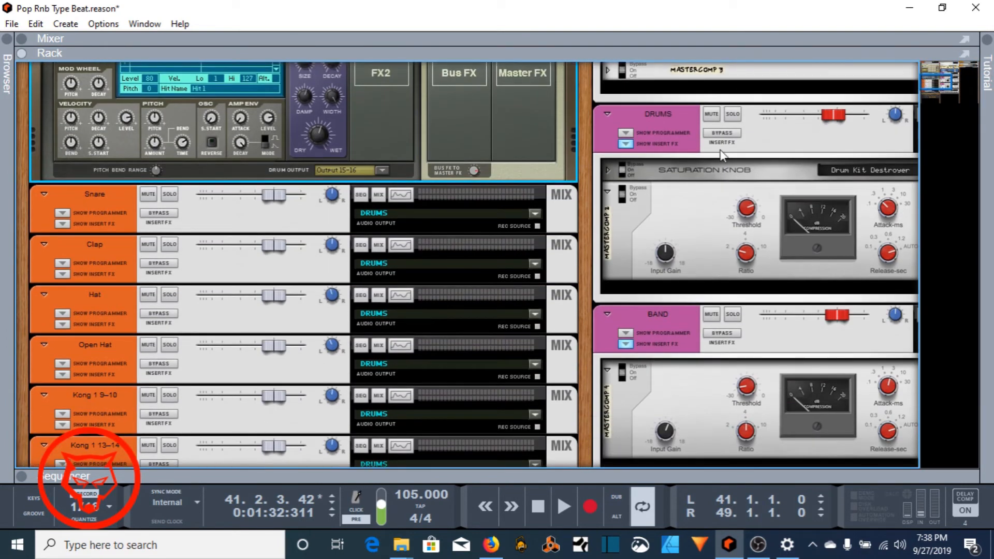
{"action": "scroll", "coordinate": [694, 232], "scroll_direction": "up", "scroll_amount": 3}
{"action": "scroll", "coordinate": [666, 245], "scroll_direction": "up", "scroll_amount": 3}
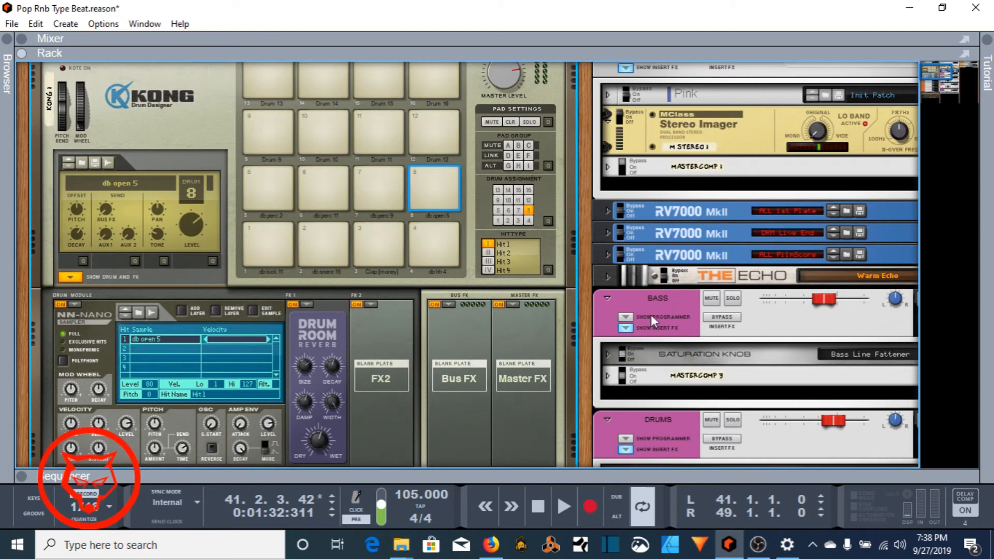
- Examine the BASS, DRUMS, BAND and PREMASTER bus channels and their insert effects in the rack
{"action": "scroll", "coordinate": [677, 313], "scroll_direction": "down", "scroll_amount": 2}
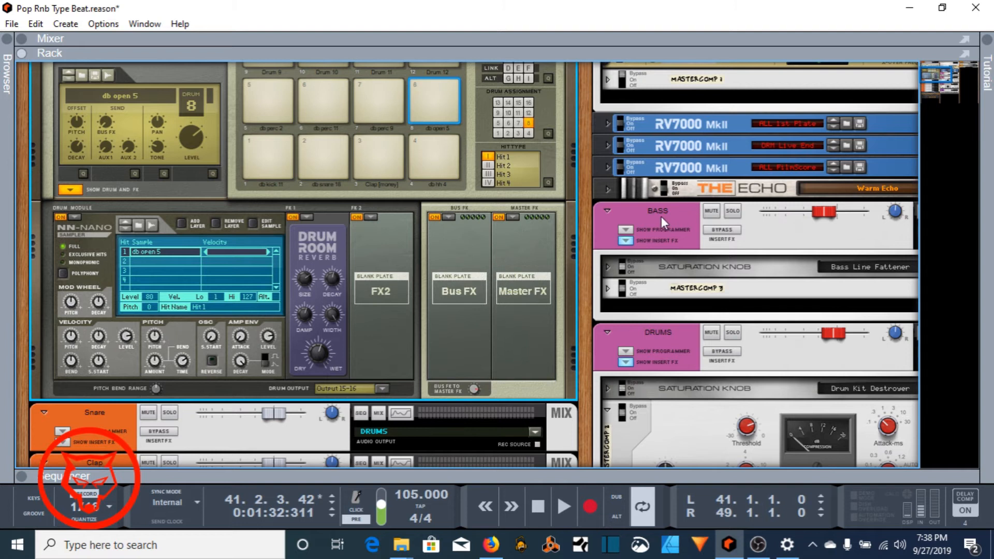
{"action": "scroll", "coordinate": [613, 321], "scroll_direction": "down", "scroll_amount": 2}
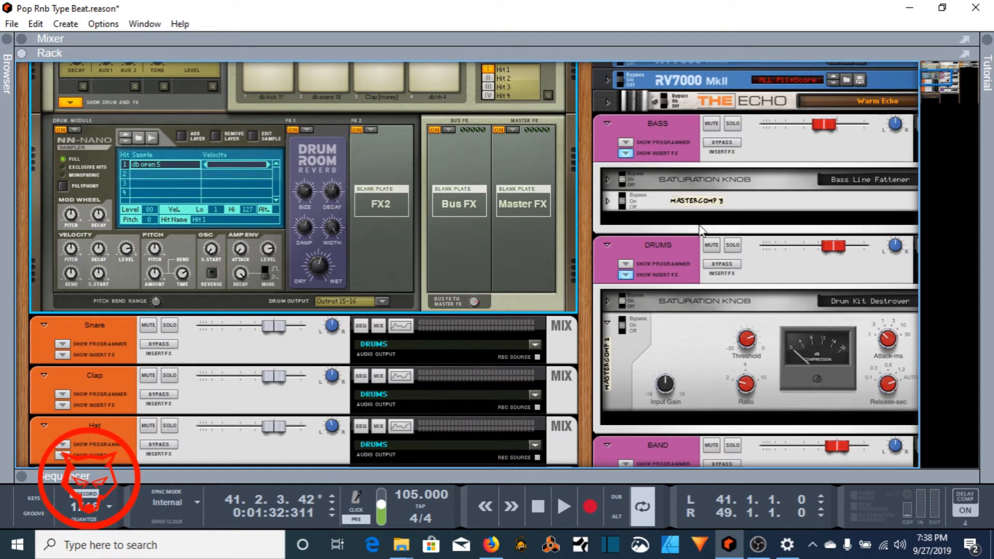
{"action": "scroll", "coordinate": [672, 321], "scroll_direction": "down", "scroll_amount": 3}
{"action": "scroll", "coordinate": [683, 316], "scroll_direction": "down", "scroll_amount": 1}
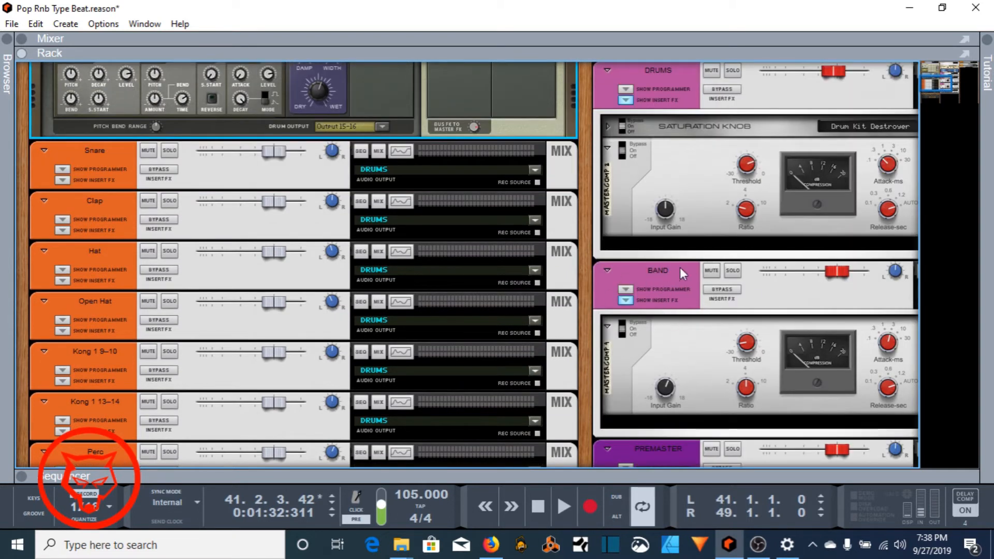
{"action": "scroll", "coordinate": [684, 311], "scroll_direction": "down", "scroll_amount": 1}
{"action": "scroll", "coordinate": [649, 333], "scroll_direction": "down", "scroll_amount": 3}
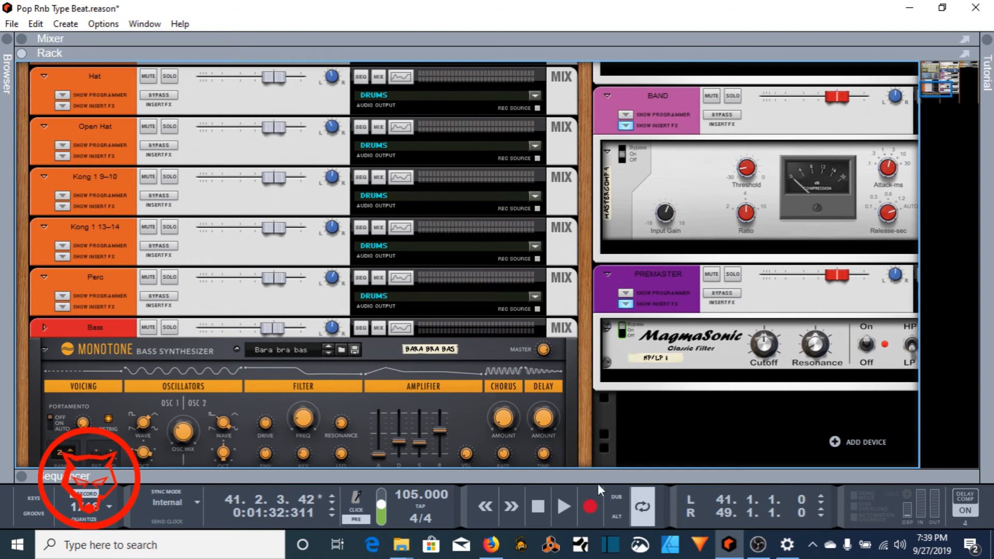
- Examine the DRUMS and BAND bus compressors at full width and select the MagmaSonic filter on the PREMASTER channel
{"action": "left_click", "coordinate": [947, 84]}
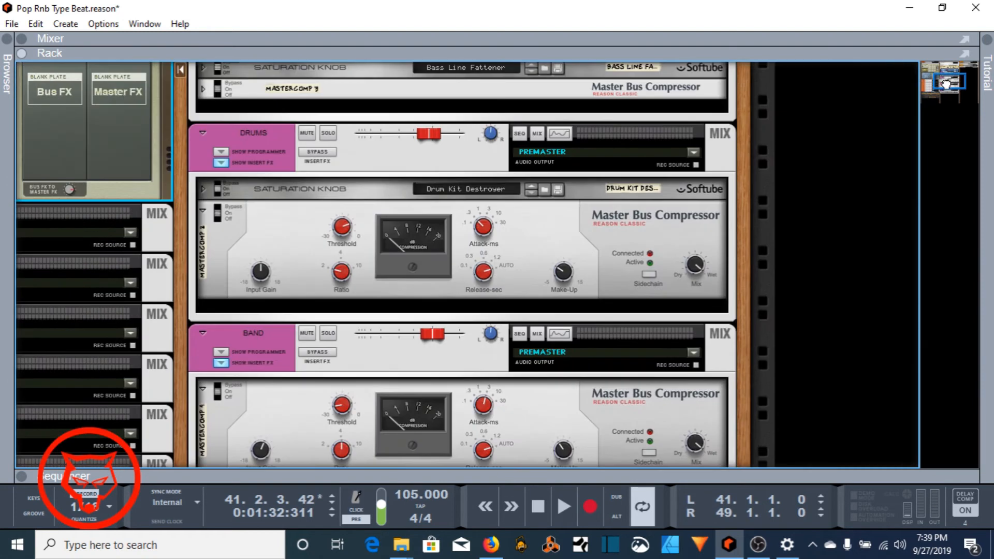
{"action": "left_click_drag", "start_coordinate": [947, 84], "coordinate": [951, 84]}
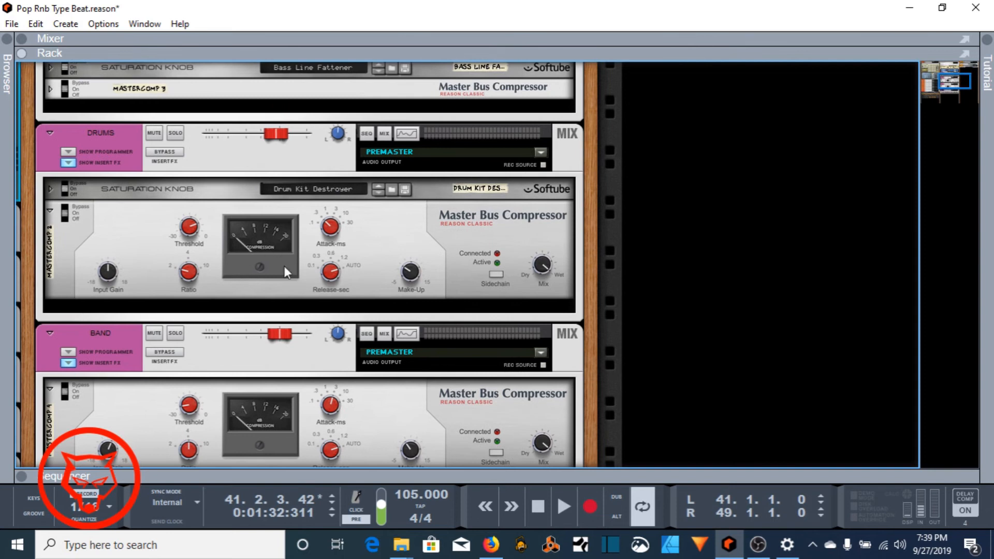
{"action": "scroll", "coordinate": [283, 266], "scroll_direction": "down", "scroll_amount": 5}
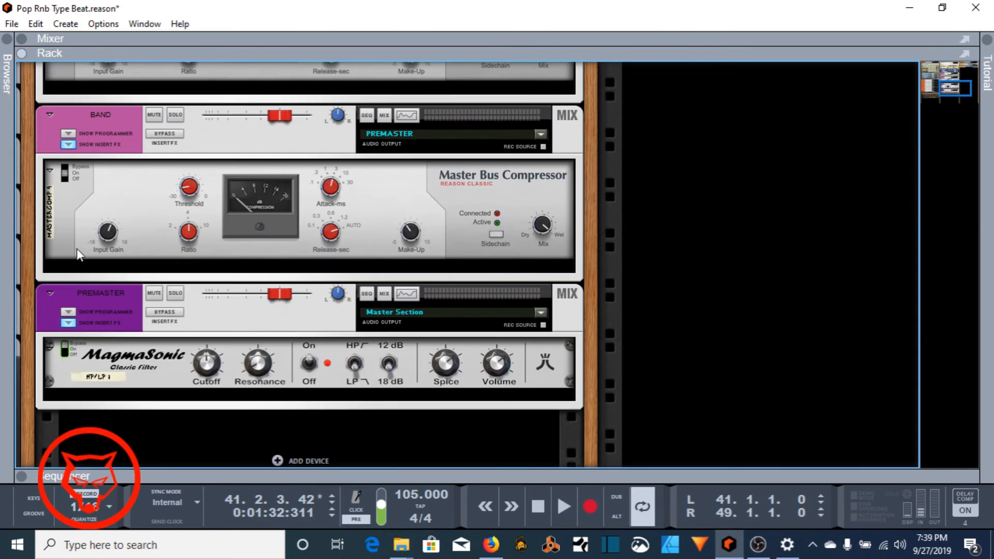
{"action": "left_click", "coordinate": [126, 364]}
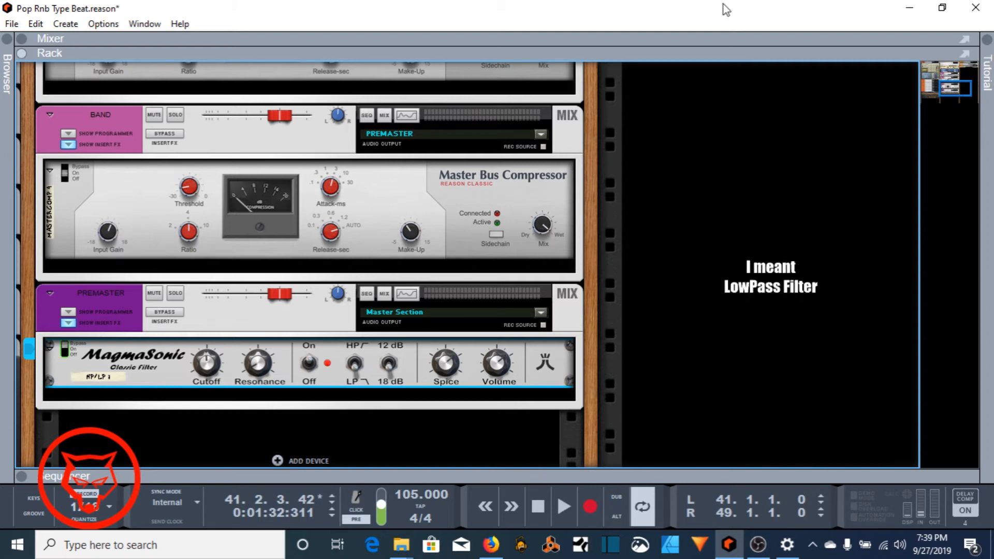
- Return to the arrangement, play it from bar 41, and move both the playback position and the loop start to bar 33
{"action": "left_click_drag", "start_coordinate": [627, 470], "coordinate": [566, 121]}
{"action": "left_click", "coordinate": [262, 118]}
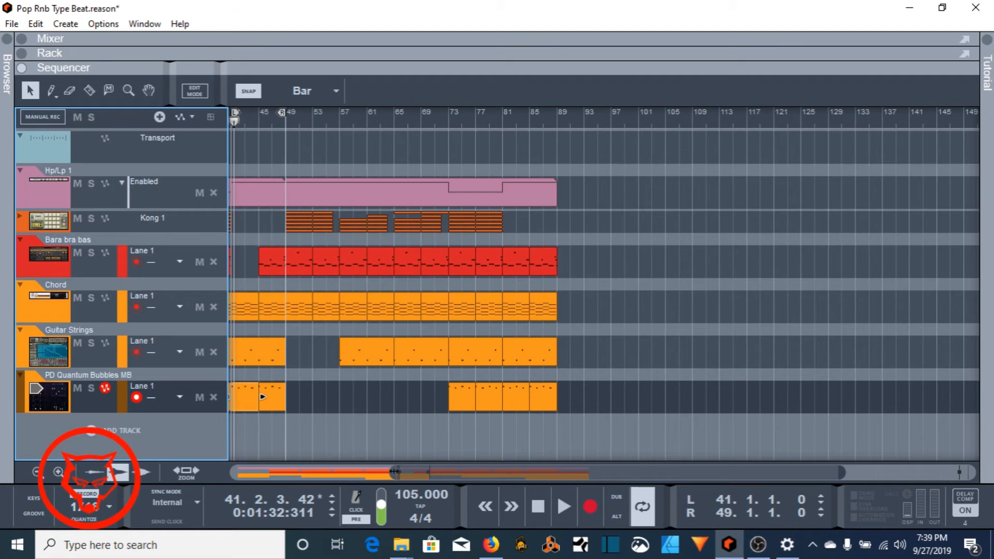
{"action": "left_click_drag", "start_coordinate": [395, 472], "coordinate": [261, 472]}
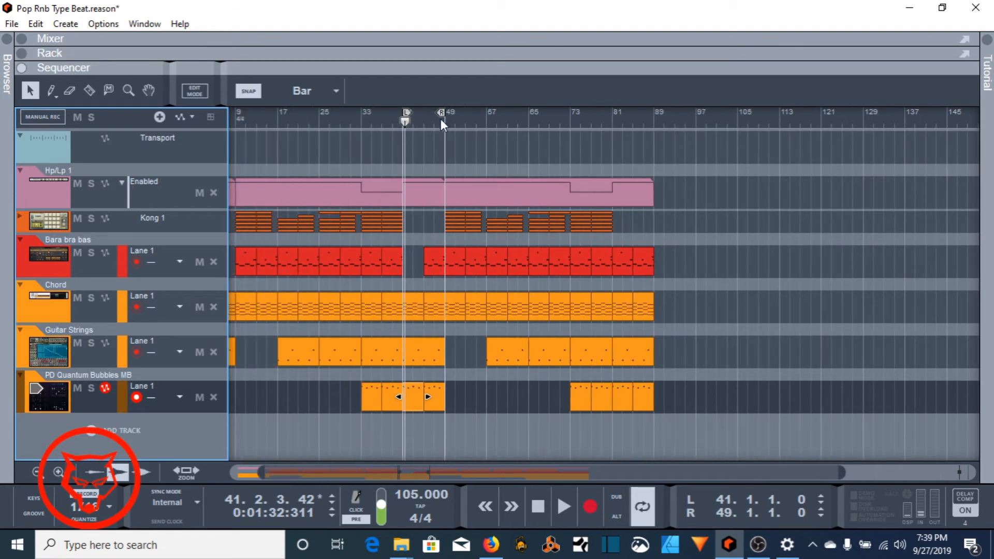
{"action": "left_click", "coordinate": [402, 122]}
{"action": "key", "text": "space"}
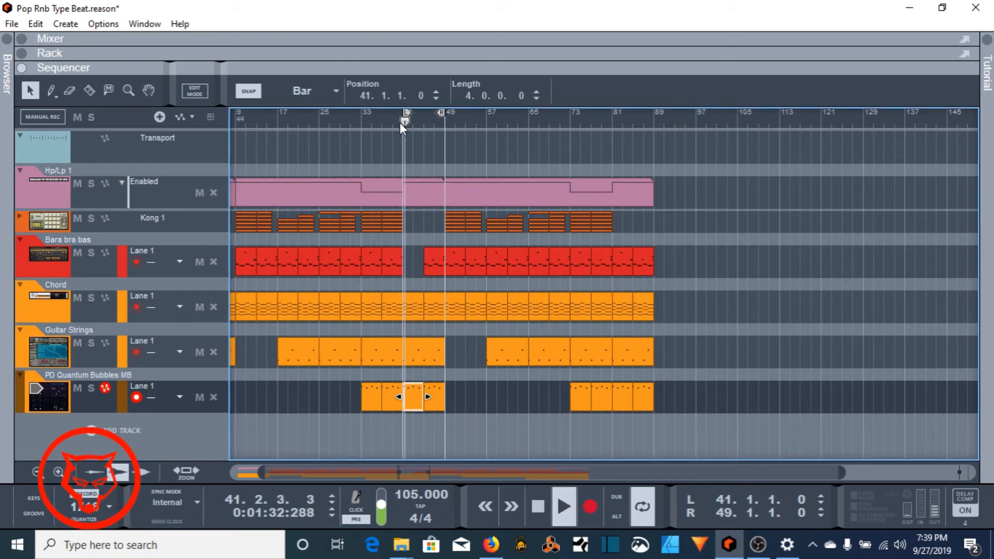
{"action": "left_click", "coordinate": [362, 119]}
{"action": "left_click_drag", "start_coordinate": [405, 110], "coordinate": [362, 114]}
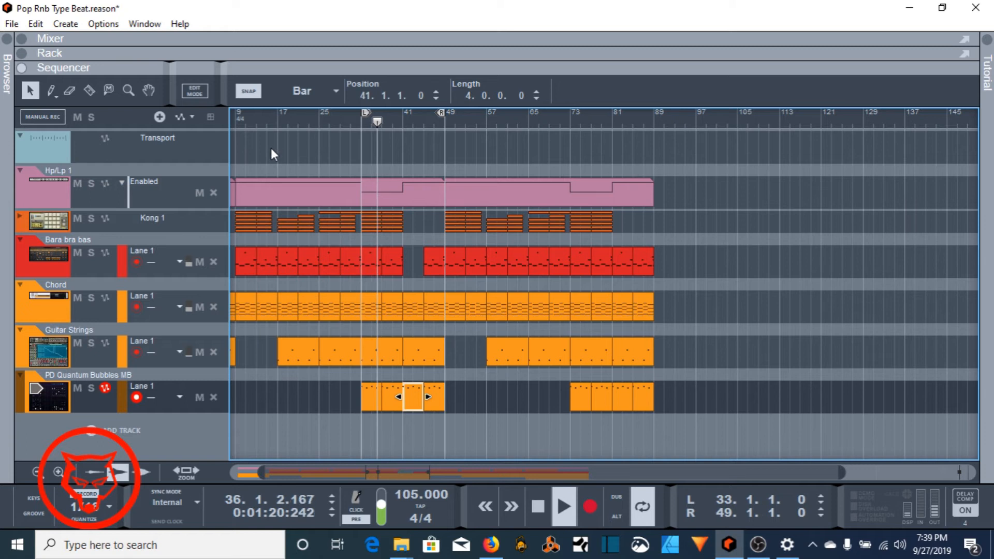
- Unfold the Master Bus Compressor in the master section's inserts and examine its settings during playback, stopping at the end
{"action": "key", "text": "F6"}
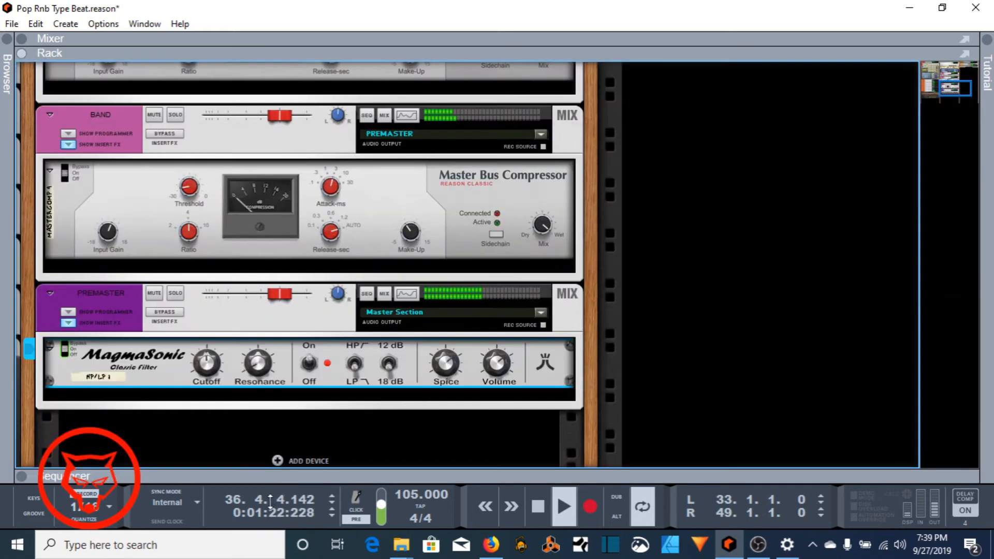
{"action": "scroll", "coordinate": [356, 311], "scroll_direction": "up", "scroll_amount": 10}
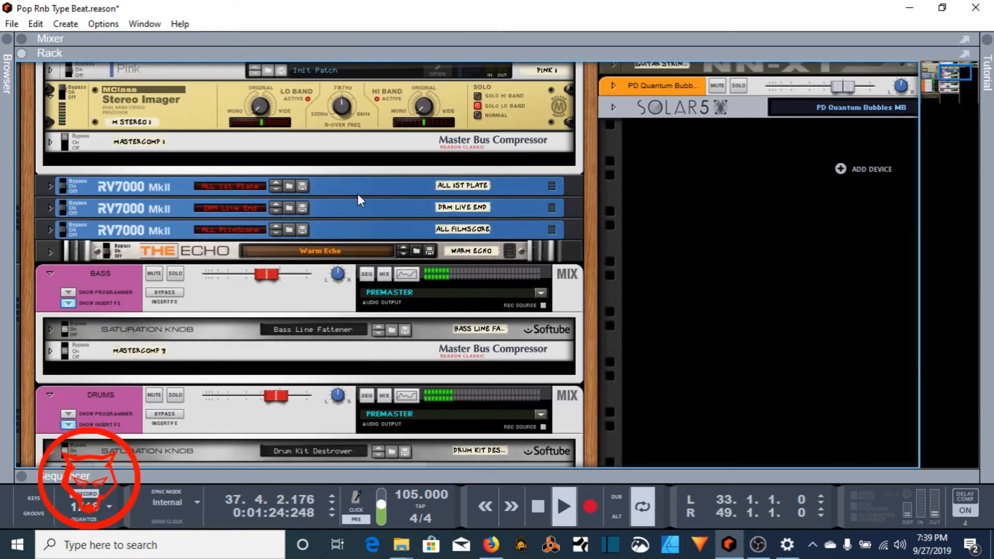
{"action": "scroll", "coordinate": [360, 200], "scroll_direction": "up", "scroll_amount": 5}
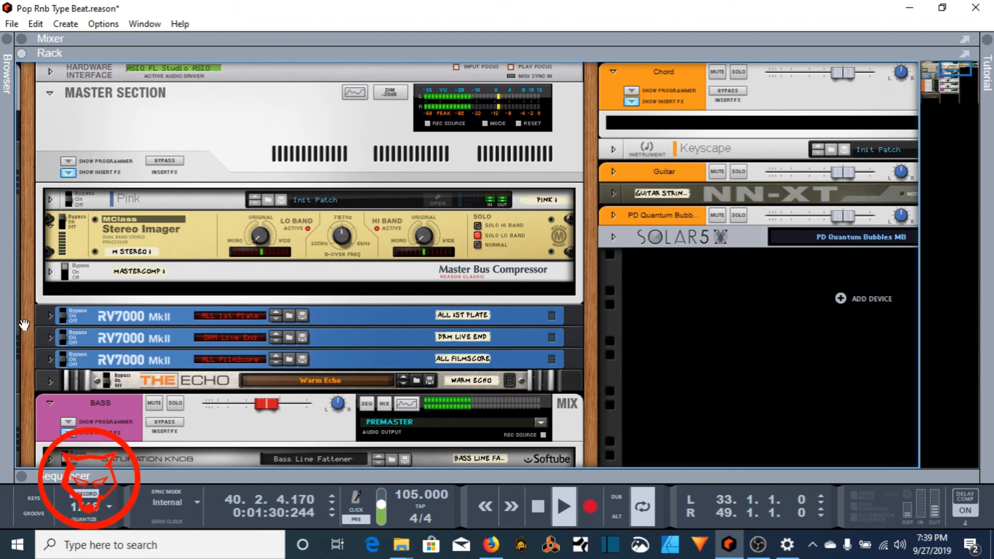
{"action": "left_click", "coordinate": [50, 271]}
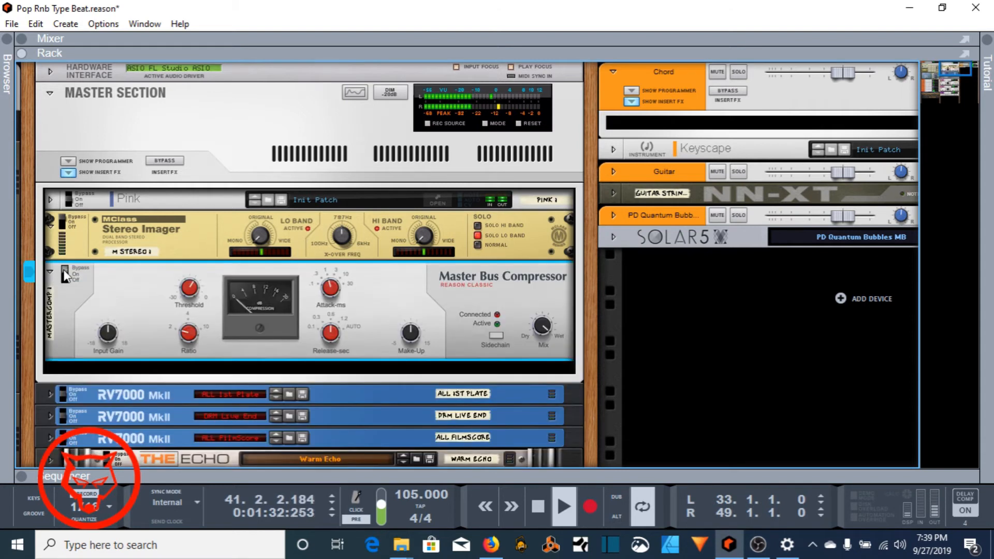
{"action": "left_click", "coordinate": [64, 274]}
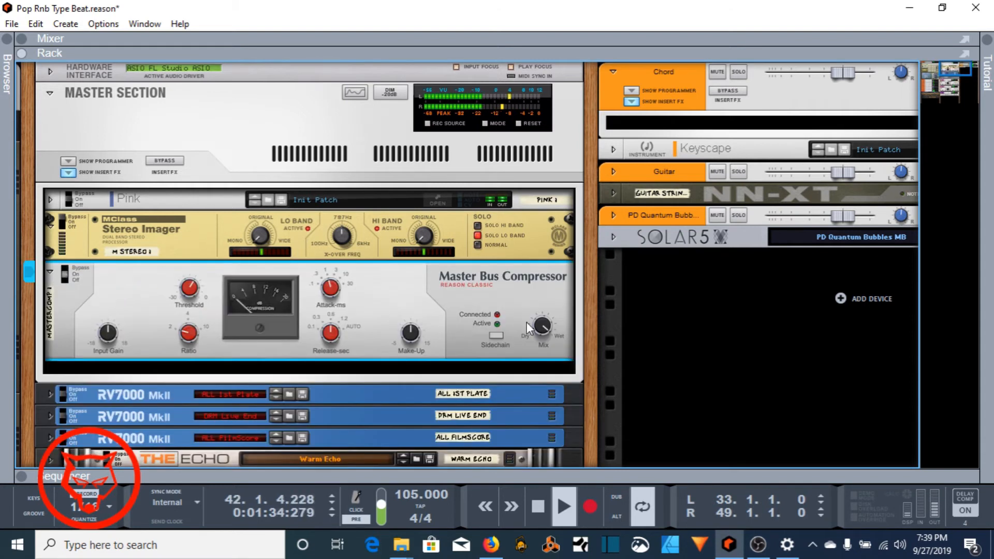
{"action": "mouse_move", "coordinate": [407, 331]}
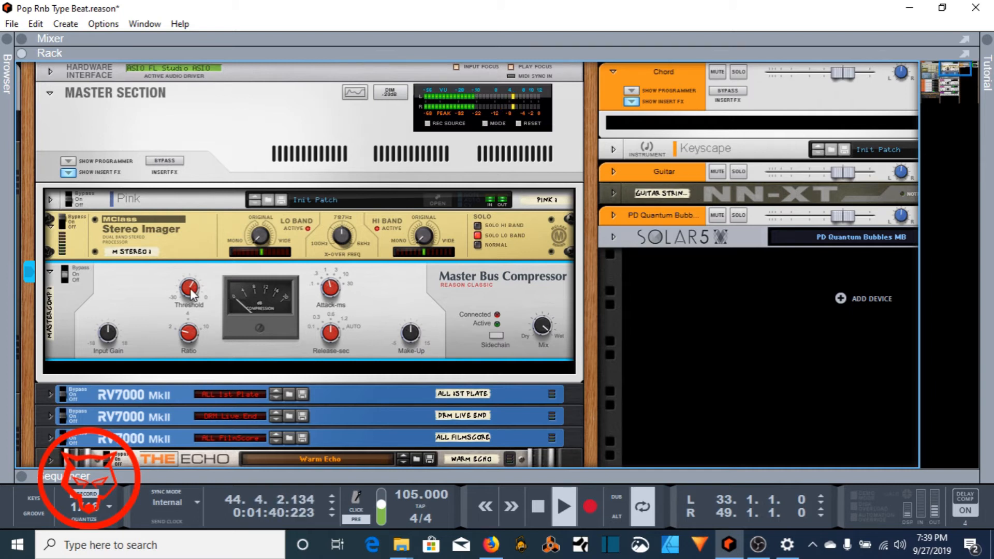
{"action": "mouse_move", "coordinate": [193, 294]}
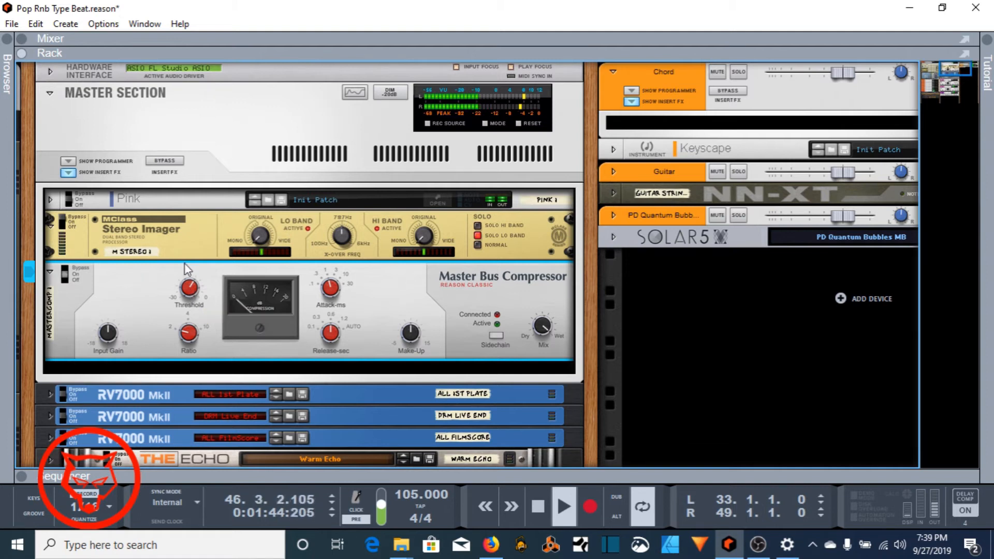
{"action": "left_click", "coordinate": [539, 506]}
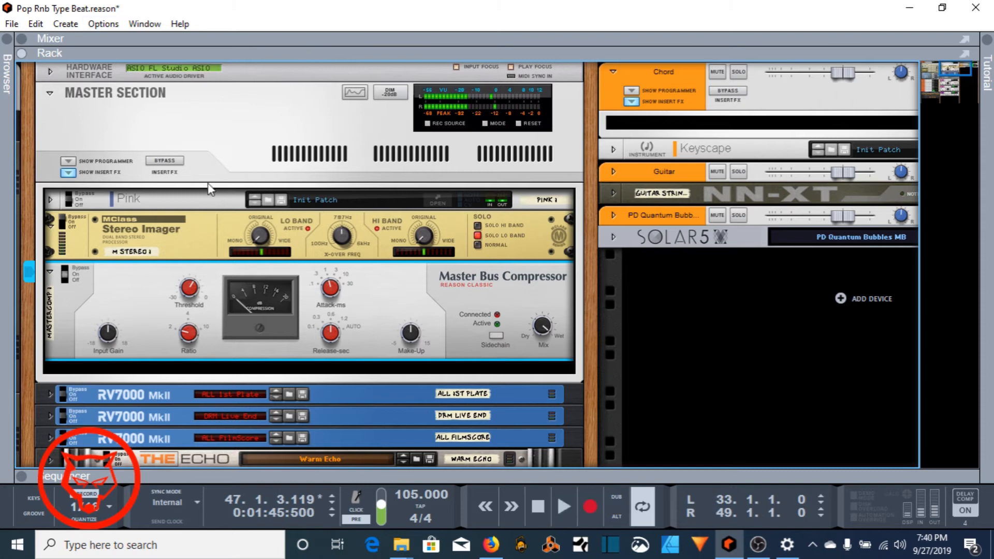
- Examine the Stereo Imager in the master inserts, play the song from bar 47, and fold the device after stopping
{"action": "left_click", "coordinate": [62, 226]}
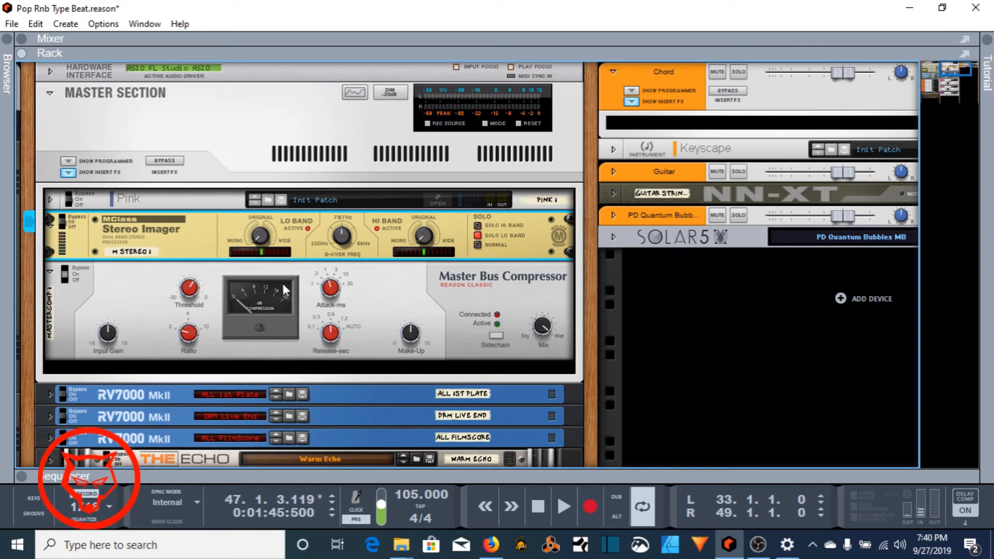
{"action": "key", "text": "space"}
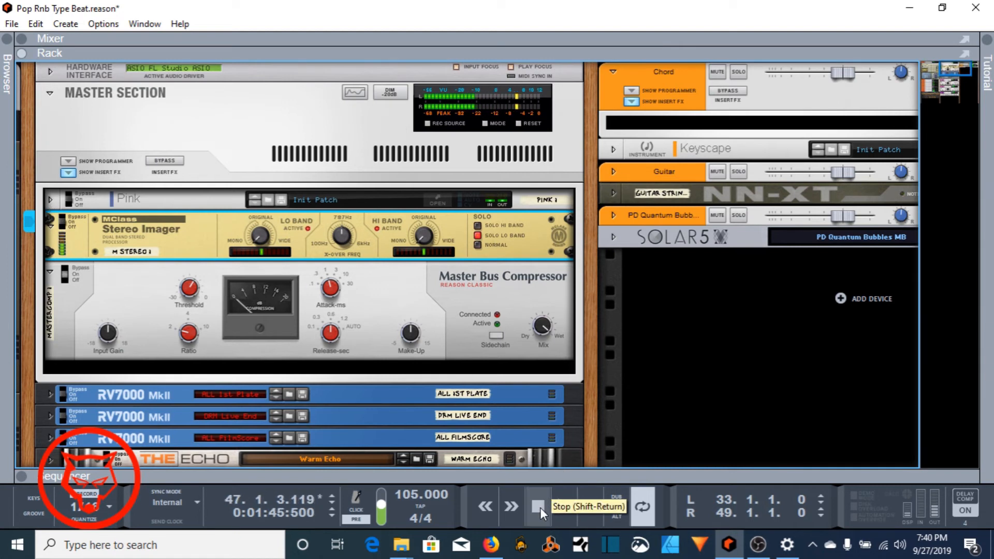
{"action": "left_click", "coordinate": [51, 227]}
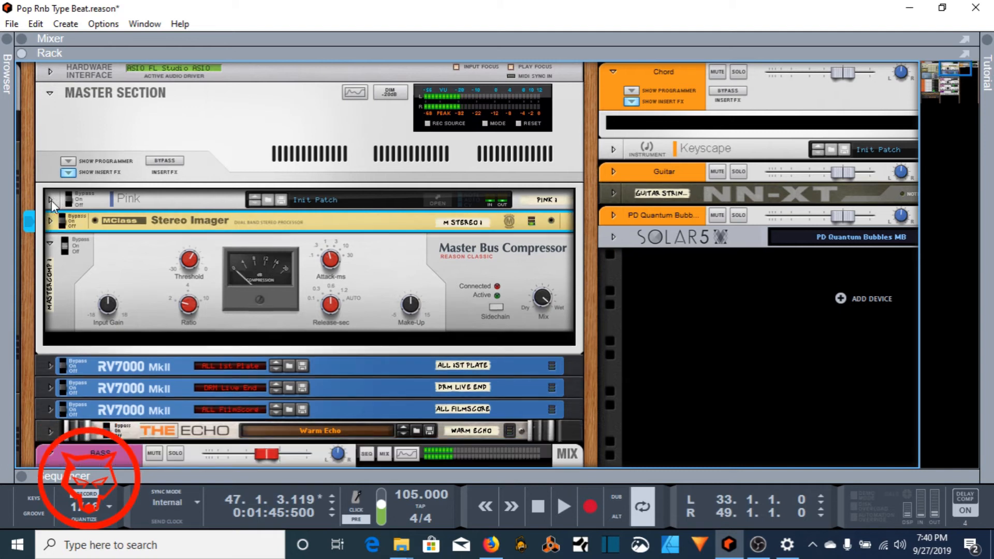
- Unfold the Pink effect in the master inserts, open its plugin window and switch its noise on
{"action": "left_click", "coordinate": [51, 199]}
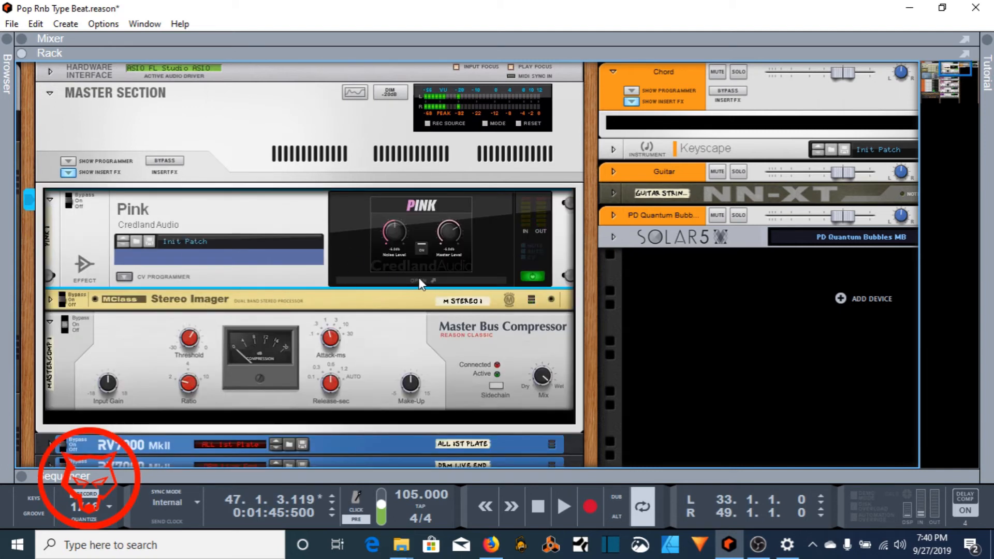
{"action": "left_click", "coordinate": [404, 283]}
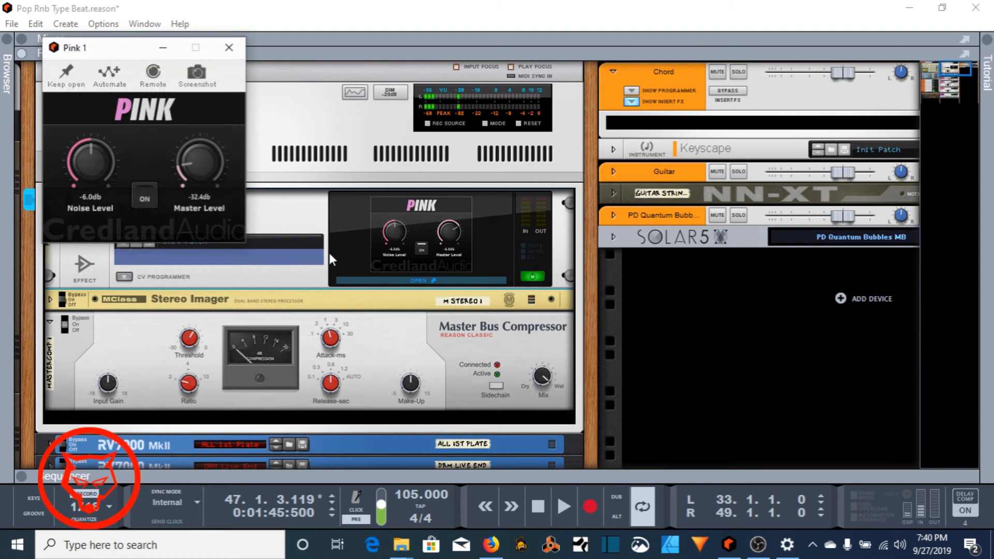
{"action": "left_click", "coordinate": [145, 196]}
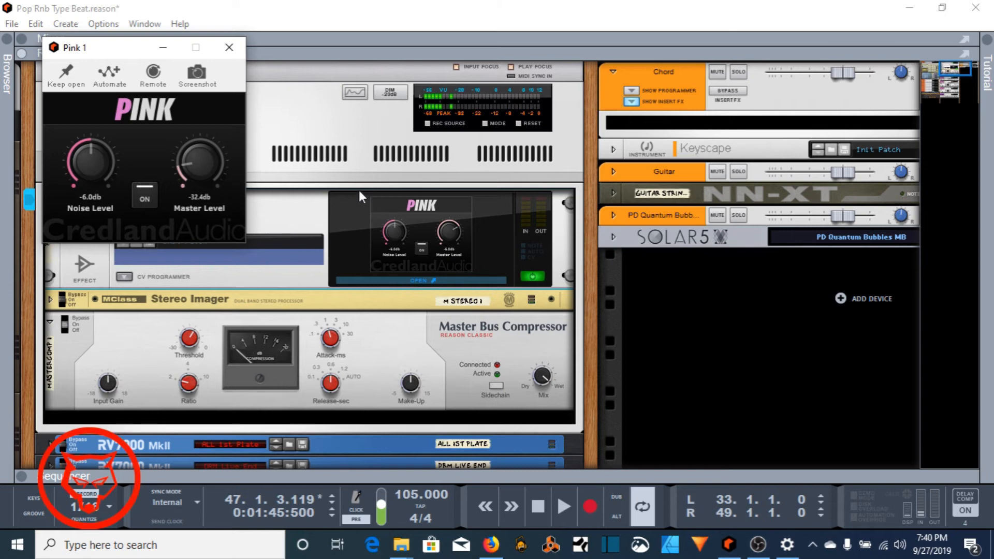
- Open the mixer in its own window, examine the channel strips' input and dynamics sections, and close that window
{"action": "double_click", "coordinate": [510, 44]}
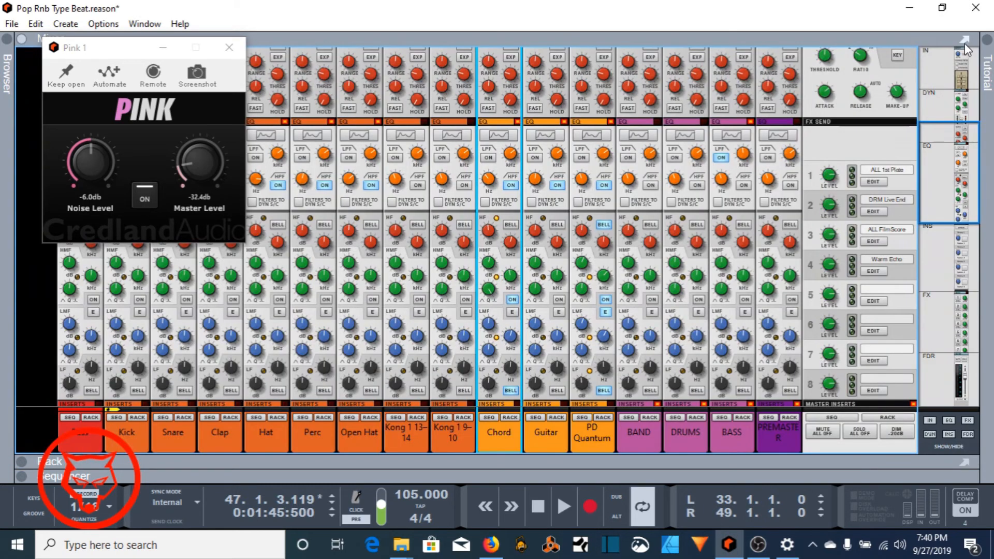
{"action": "left_click", "coordinate": [964, 43]}
{"action": "scroll", "coordinate": [431, 237], "scroll_direction": "up", "scroll_amount": 3}
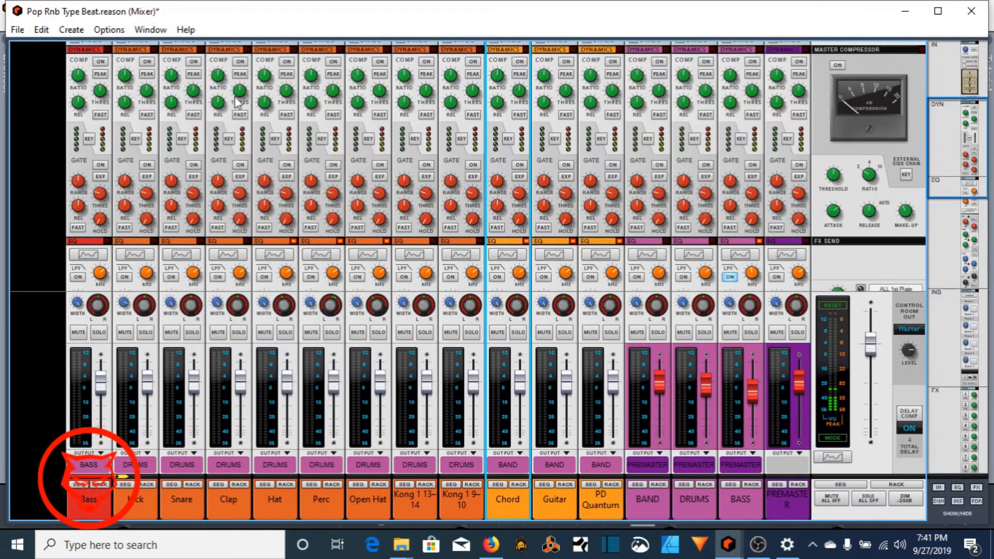
{"action": "scroll", "coordinate": [230, 93], "scroll_direction": "up", "scroll_amount": 3}
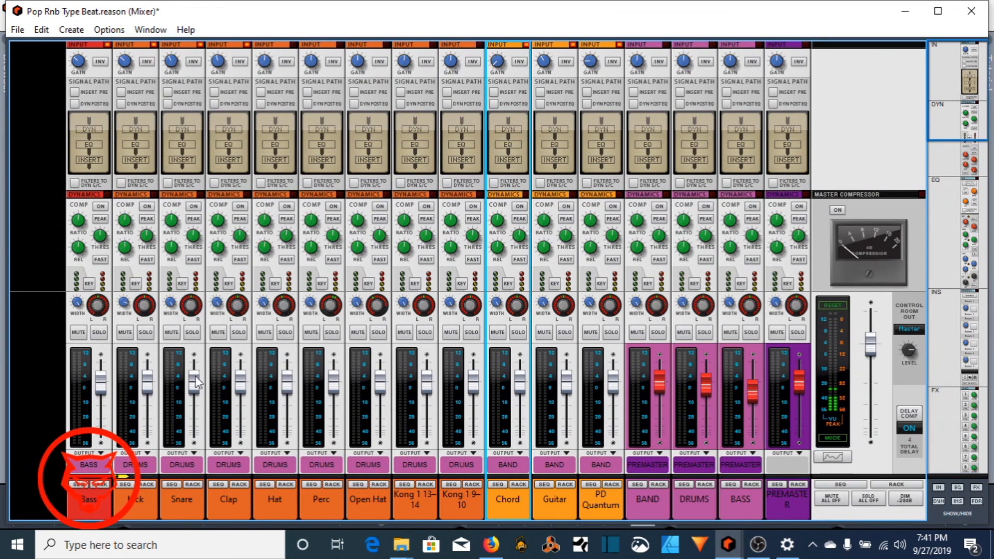
{"action": "scroll", "coordinate": [194, 391], "scroll_direction": "down", "scroll_amount": 1}
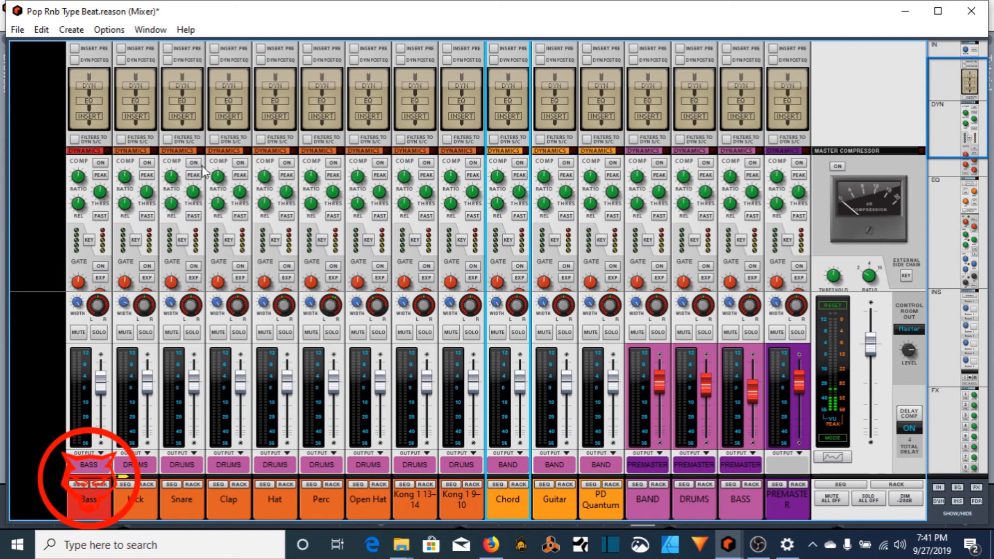
{"action": "scroll", "coordinate": [206, 172], "scroll_direction": "up", "scroll_amount": 1}
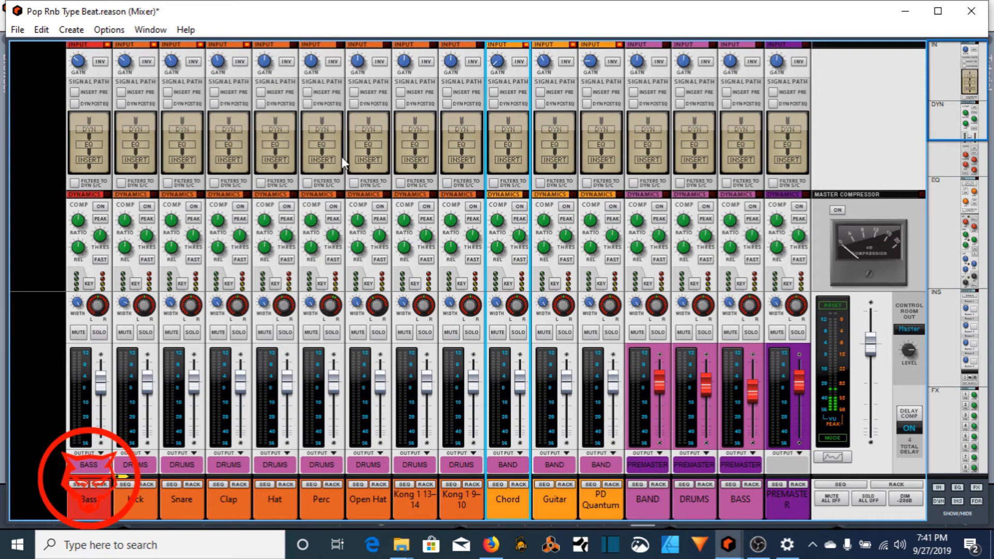
{"action": "left_click", "coordinate": [972, 11]}
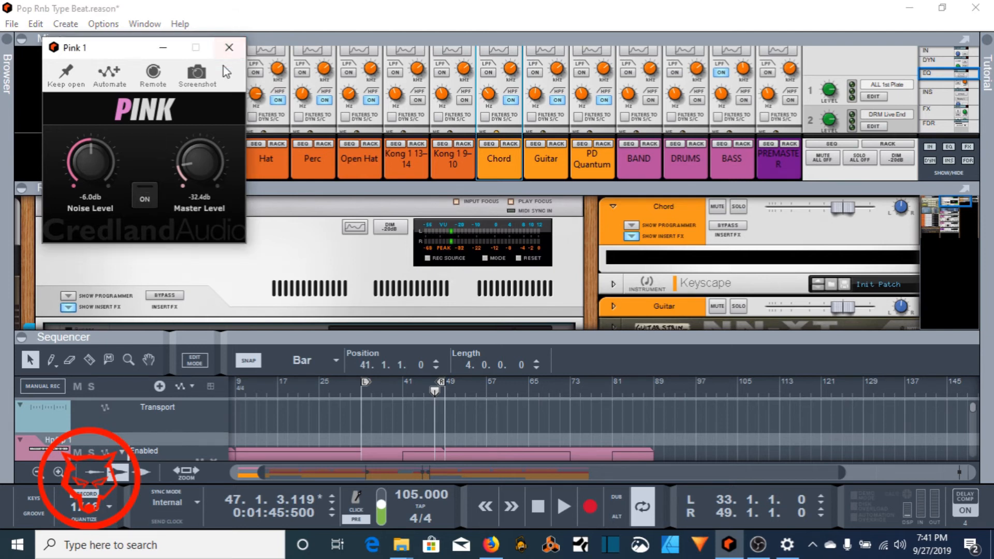
- Close the Pink plugin window and enlarge the rack to fill the workspace, with the master inserts in view
{"action": "left_click", "coordinate": [229, 47]}
{"action": "scroll", "coordinate": [669, 246], "scroll_direction": "down", "scroll_amount": 2}
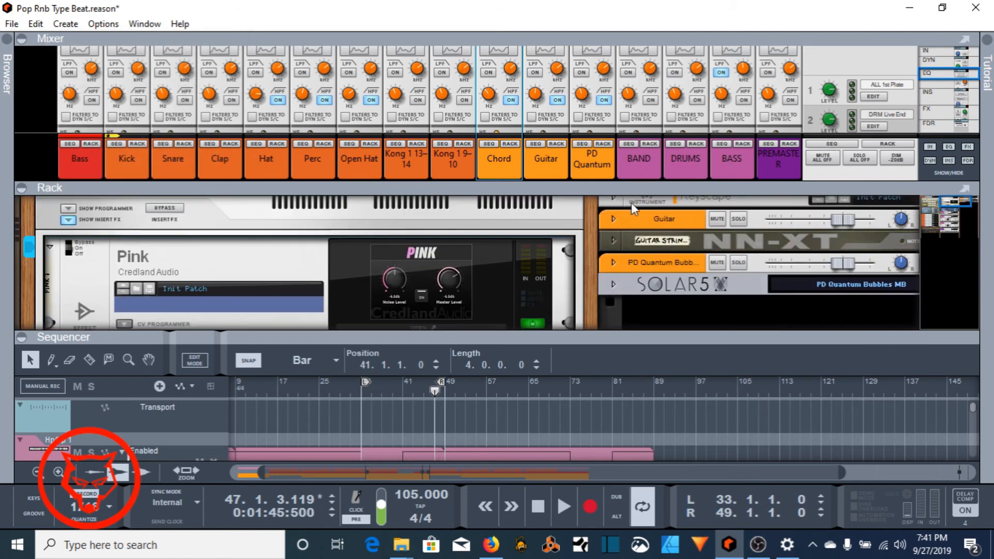
{"action": "left_click", "coordinate": [591, 195]}
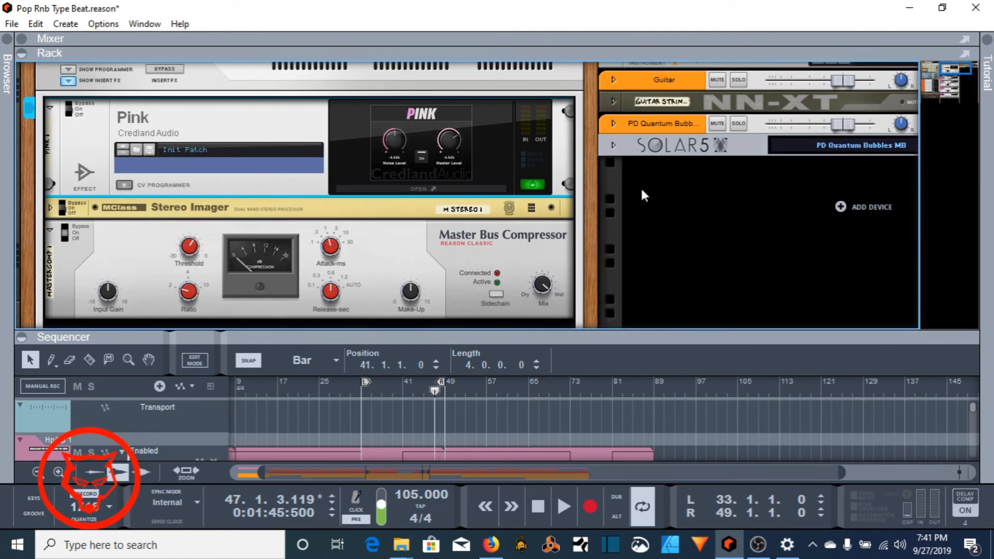
{"action": "left_click_drag", "start_coordinate": [270, 340], "coordinate": [303, 501]}
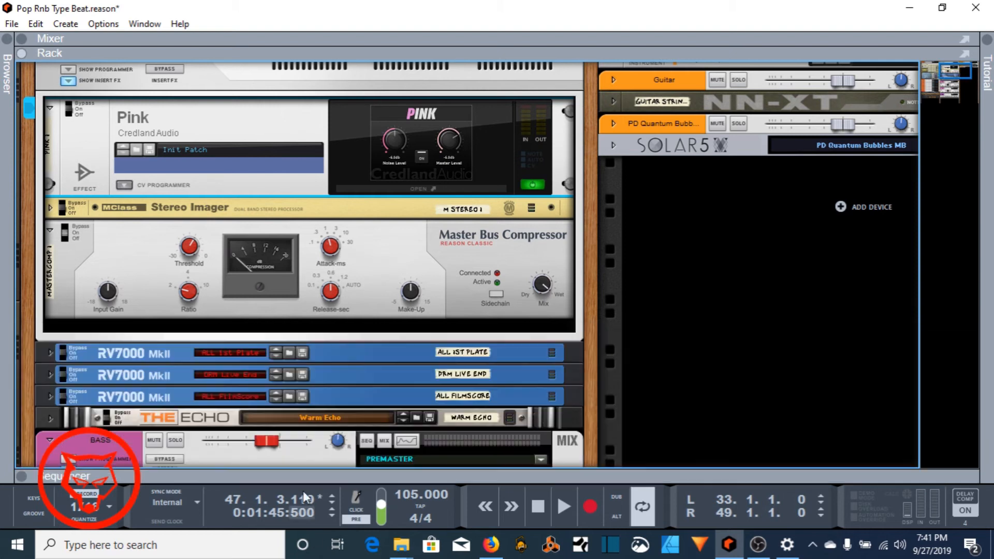
- Browse the built-in devices in the browser's Effects category as far as the MClass Equalizer, then hide the browser
{"action": "left_click", "coordinate": [8, 41]}
{"action": "left_click", "coordinate": [111, 158]}
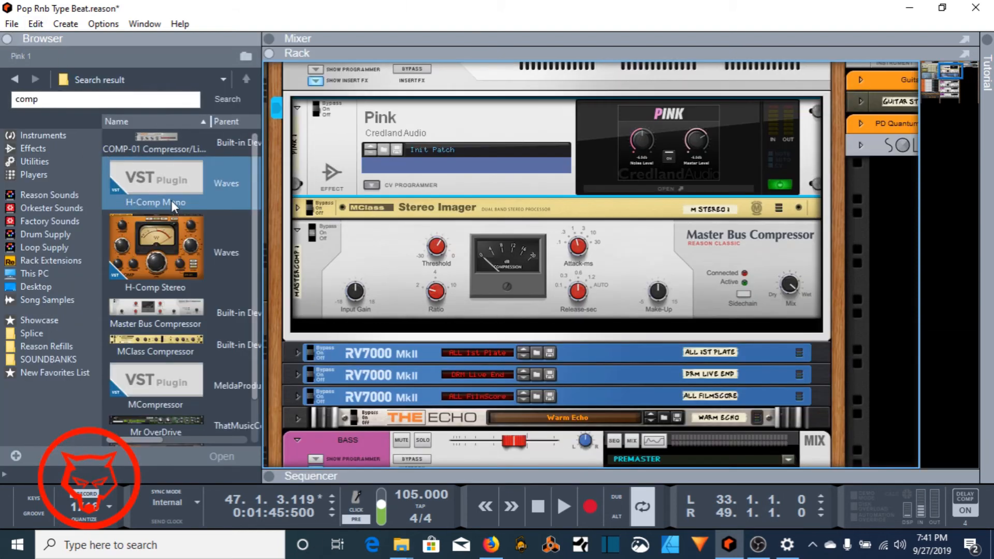
{"action": "left_click", "coordinate": [51, 138]}
{"action": "left_click", "coordinate": [37, 149]}
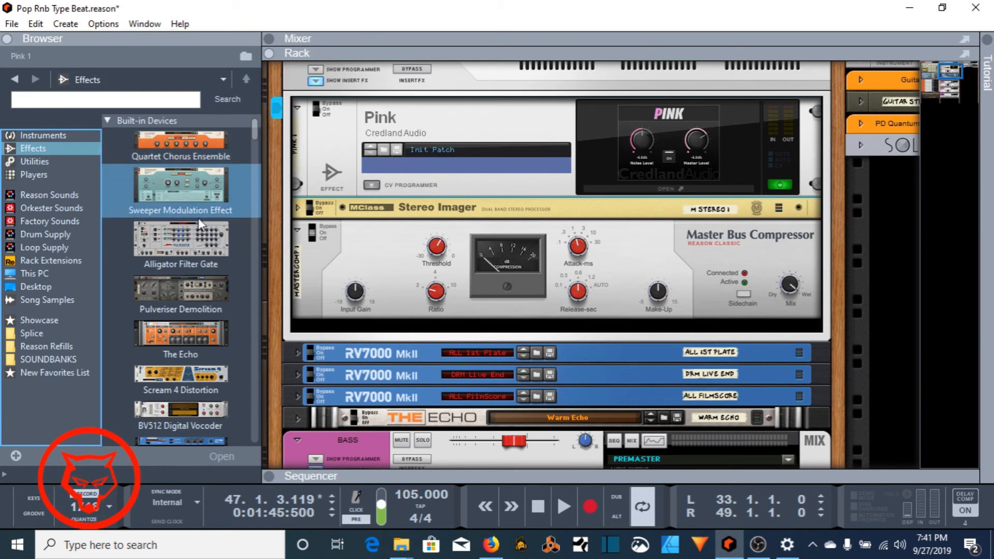
{"action": "scroll", "coordinate": [198, 218], "scroll_direction": "down", "scroll_amount": 4}
{"action": "scroll", "coordinate": [203, 275], "scroll_direction": "down", "scroll_amount": 5}
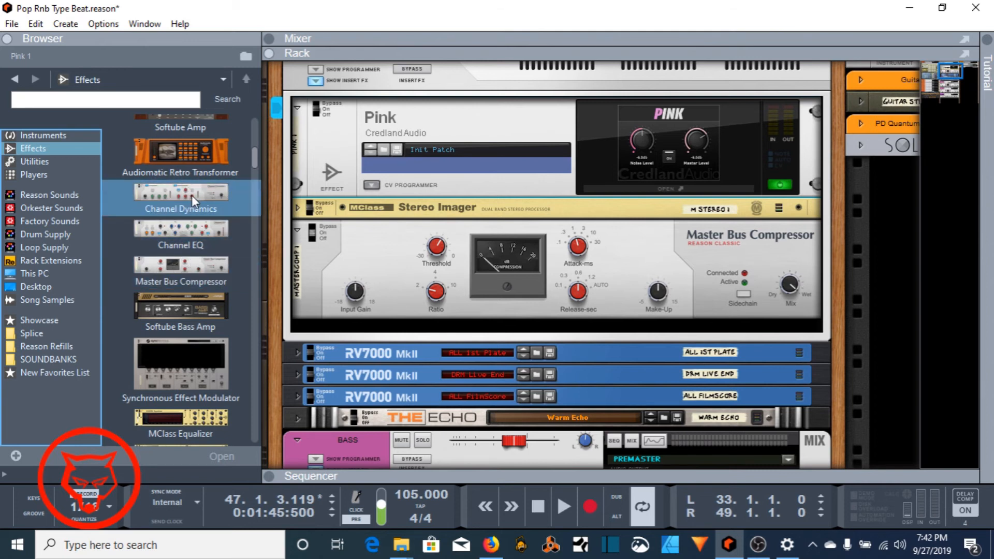
{"action": "left_click", "coordinate": [7, 39]}
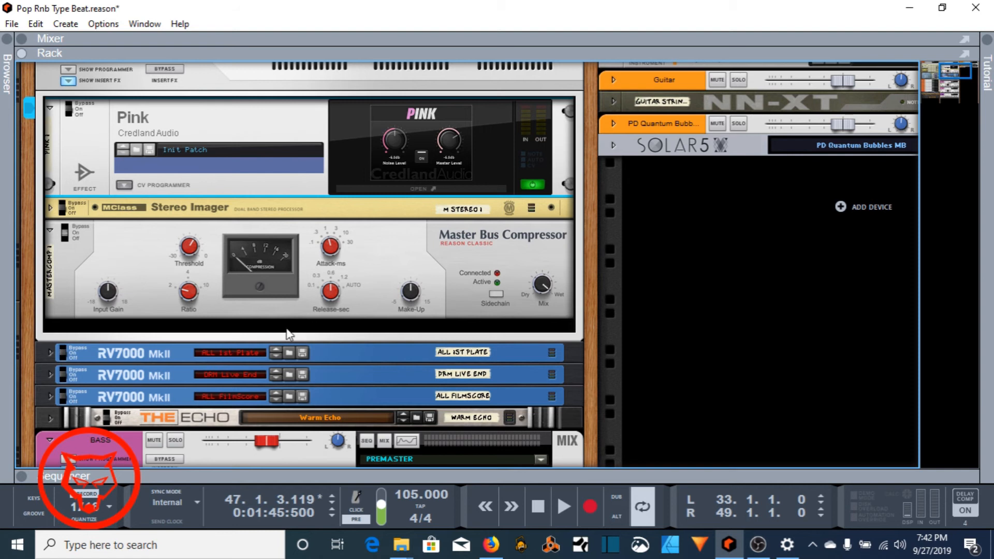
- Return to the arrangement and set the loop to run from bar 1 to bar 89
{"action": "left_click_drag", "start_coordinate": [303, 472], "coordinate": [446, 56]}
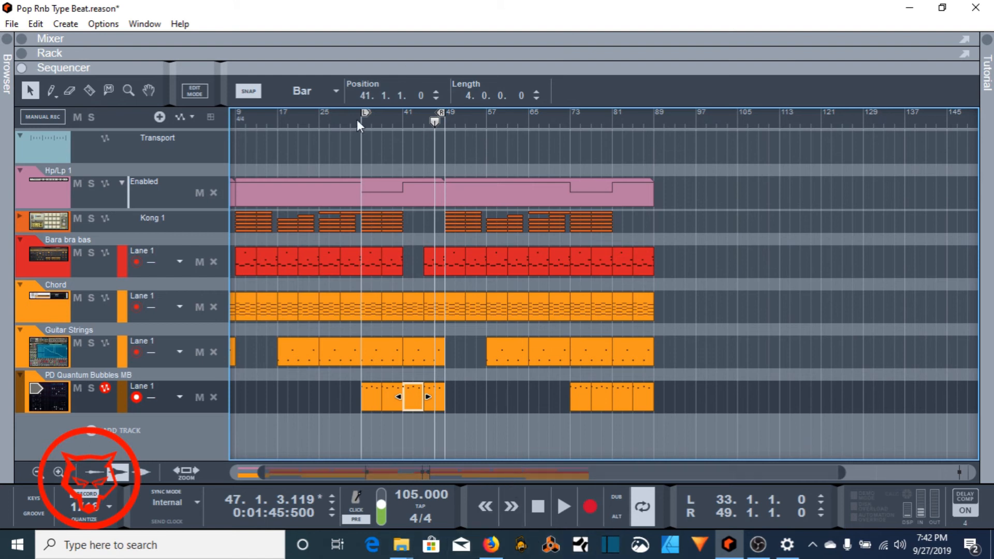
{"action": "left_click_drag", "start_coordinate": [363, 115], "coordinate": [156, 126]}
{"action": "left_click_drag", "start_coordinate": [484, 110], "coordinate": [694, 113]}
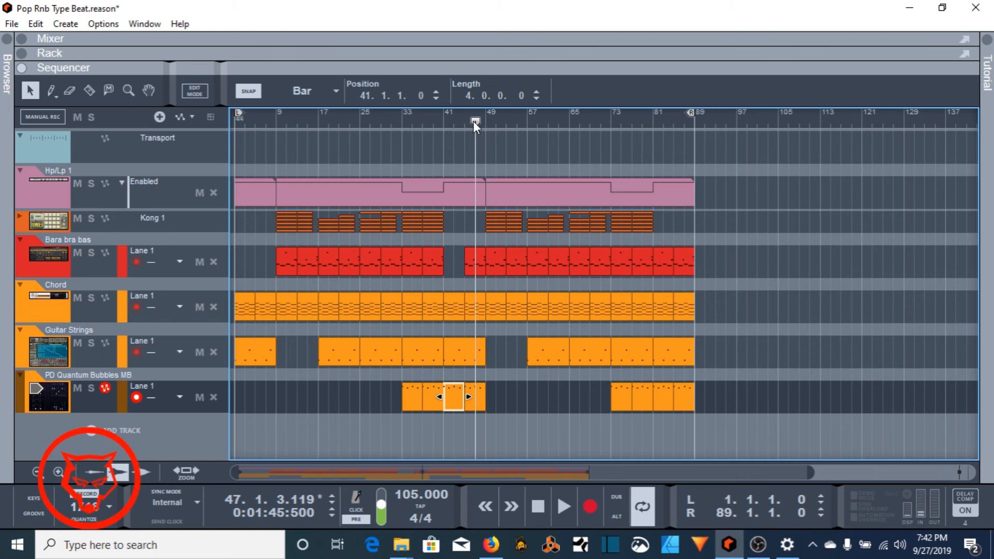
- Move the playback position to the start of the song and save the song
{"action": "left_click_drag", "start_coordinate": [475, 120], "coordinate": [222, 132]}
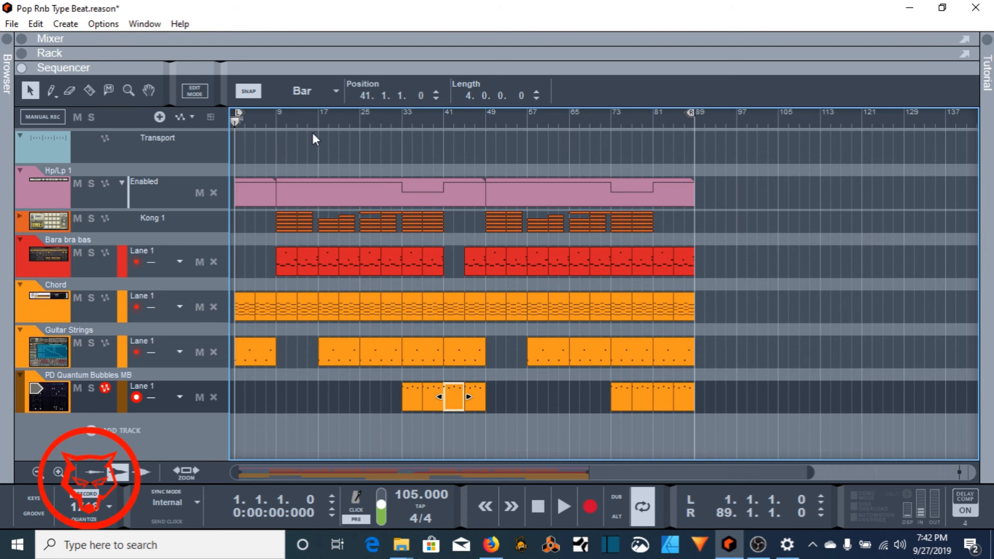
{"action": "key", "text": "ctrl+s"}
- Examine the rack down to the MagmaSonic filter on the PREMASTER channel and return to the arrangement
{"action": "key", "text": "F6"}
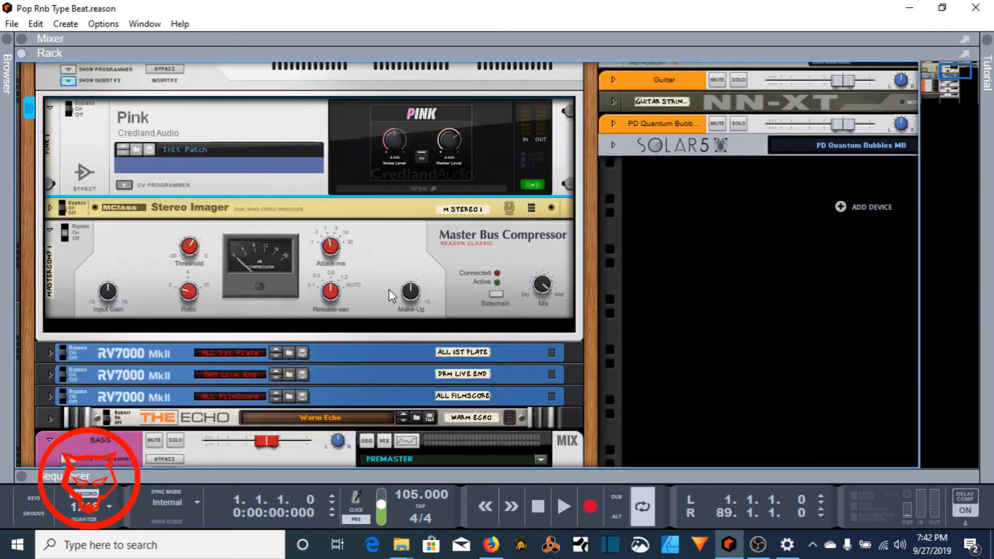
{"action": "scroll", "coordinate": [389, 289], "scroll_direction": "down", "scroll_amount": 10}
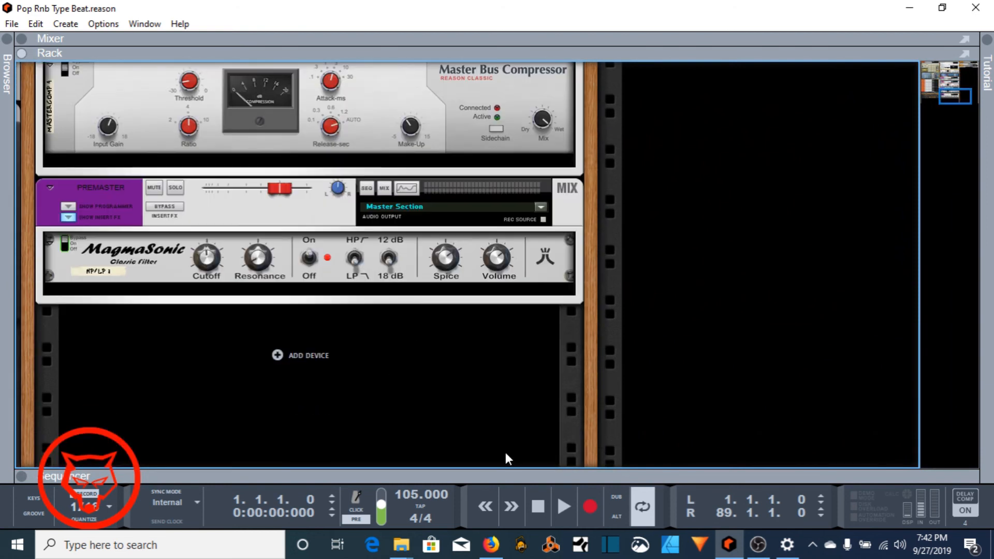
{"action": "key", "text": "F7"}
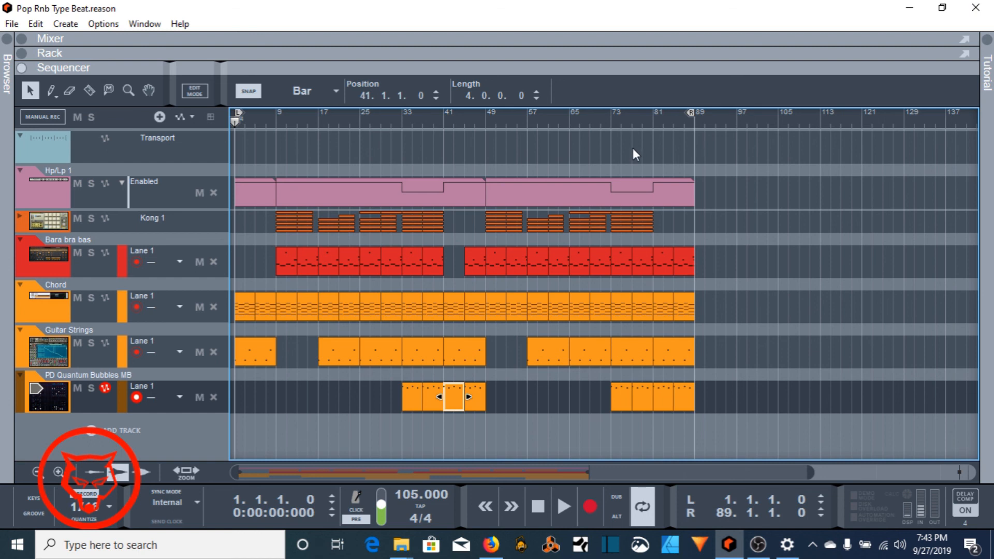
- Play the song from the start and inspect the BASS and DRUMS bus insert effects in the rack during playback
{"action": "left_click", "coordinate": [561, 508]}
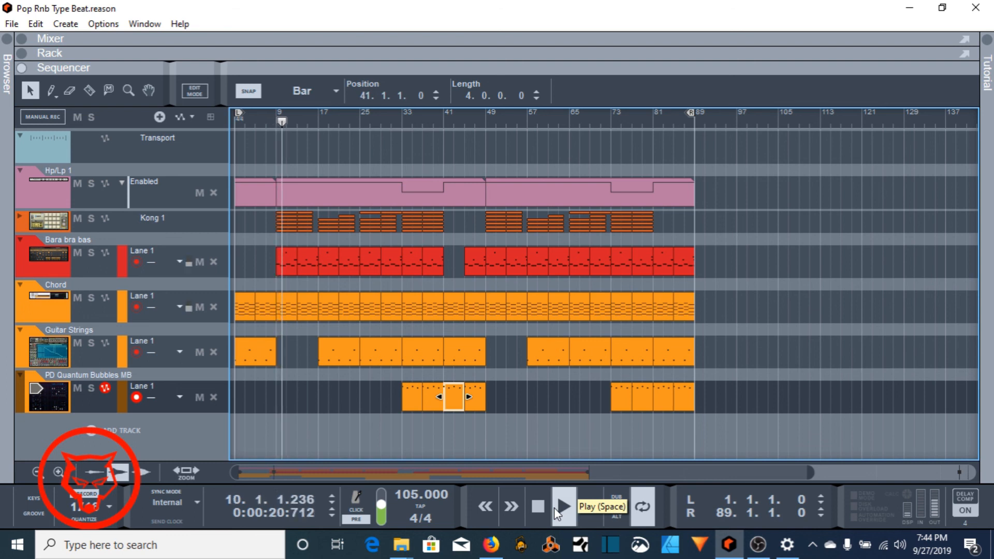
{"action": "left_click", "coordinate": [474, 53]}
{"action": "left_click", "coordinate": [474, 54]}
{"action": "scroll", "coordinate": [340, 261], "scroll_direction": "up", "scroll_amount": 15}
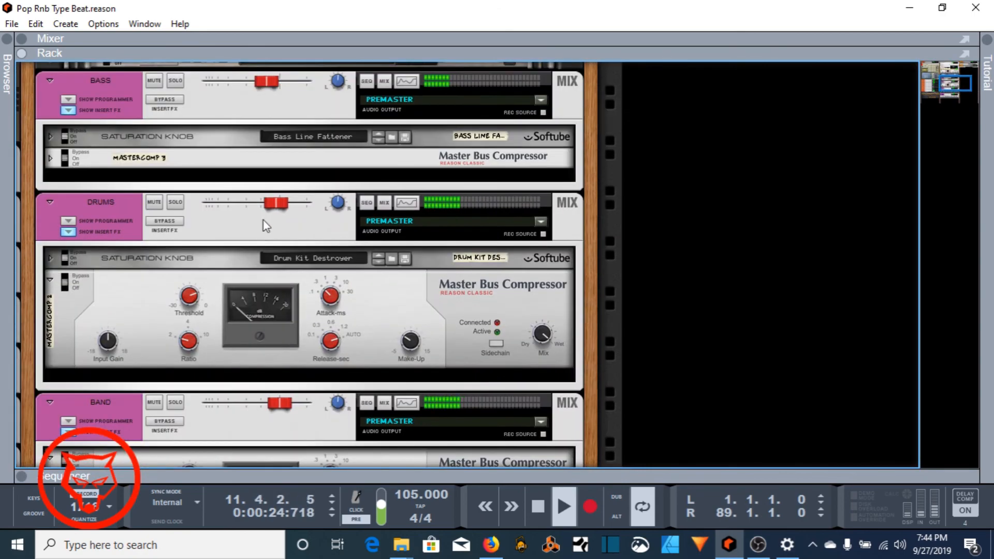